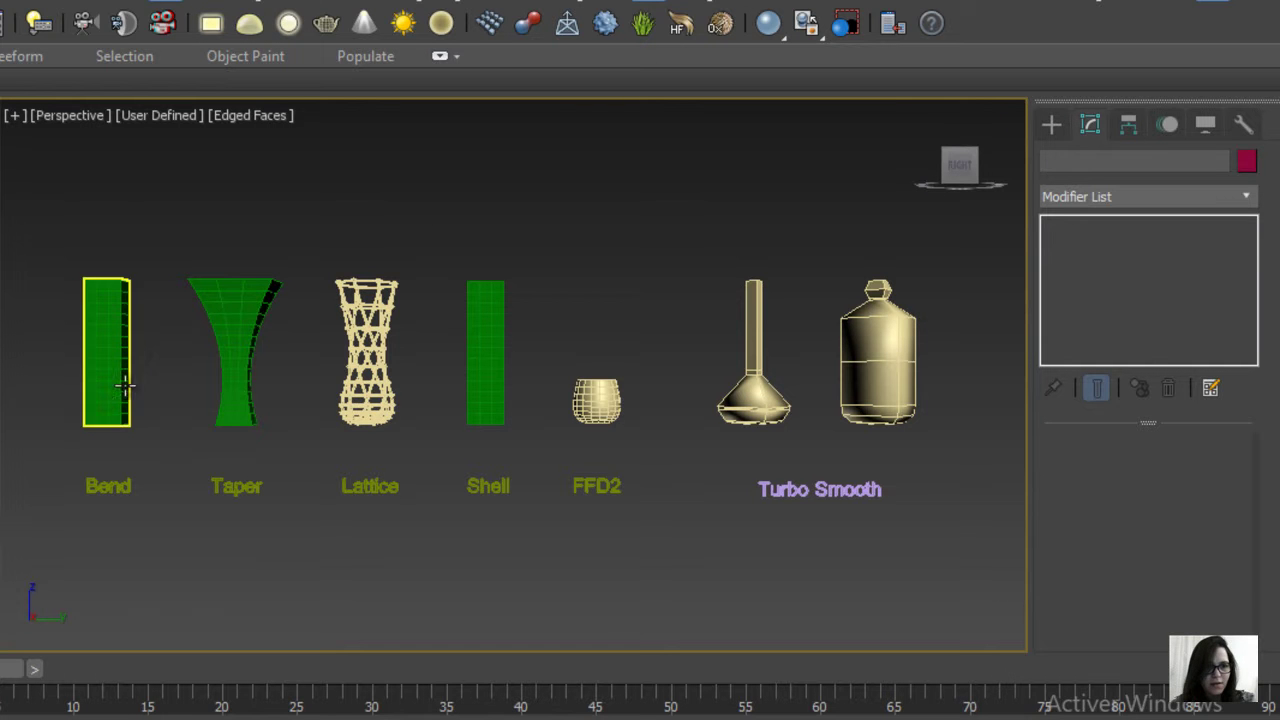
# Select the Bend, Taper, Lattice, Shell and TurboSmooth bottle objects to inspect their modifier stacks
pyautogui.click(118, 355)
pyautogui.click(250, 320)
pyautogui.click(376, 355)
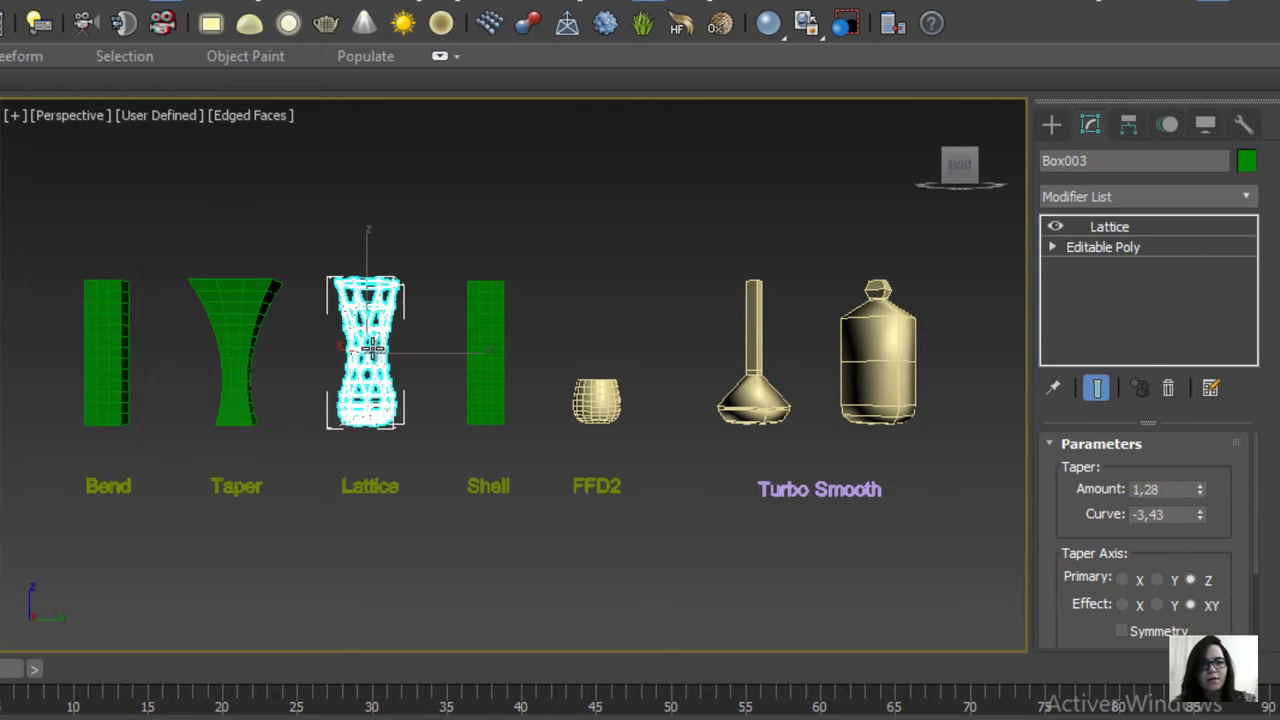
pyautogui.click(478, 348)
pyautogui.click(895, 340)
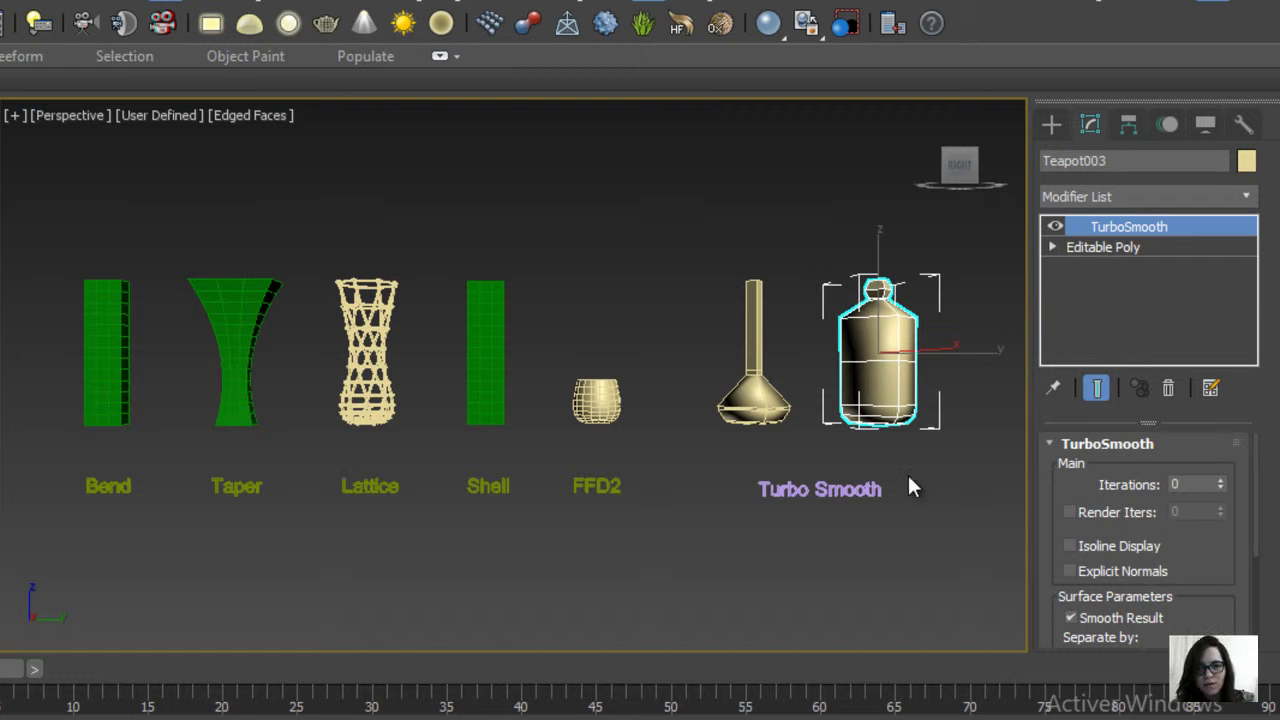
# Switch the viewport to orthographic, zoom to the bottle, and orbit to look down on the objects
pyautogui.moveTo(933, 352)
pyautogui.keyDown('alt'); pyautogui.mouseDown(button='middle')
pyautogui.moveTo(900, 368)
pyautogui.moveTo(912, 358)
pyautogui.mouseUp(button='middle'); pyautogui.keyUp('alt')
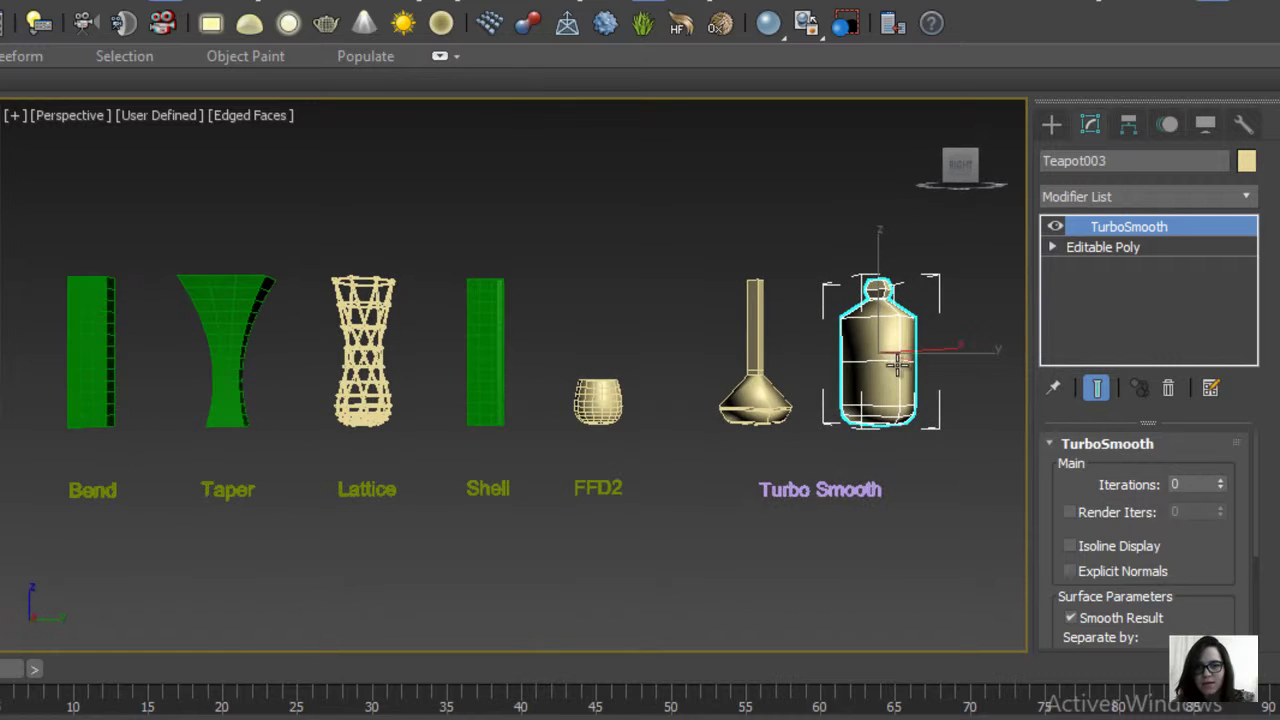
pyautogui.press('u')
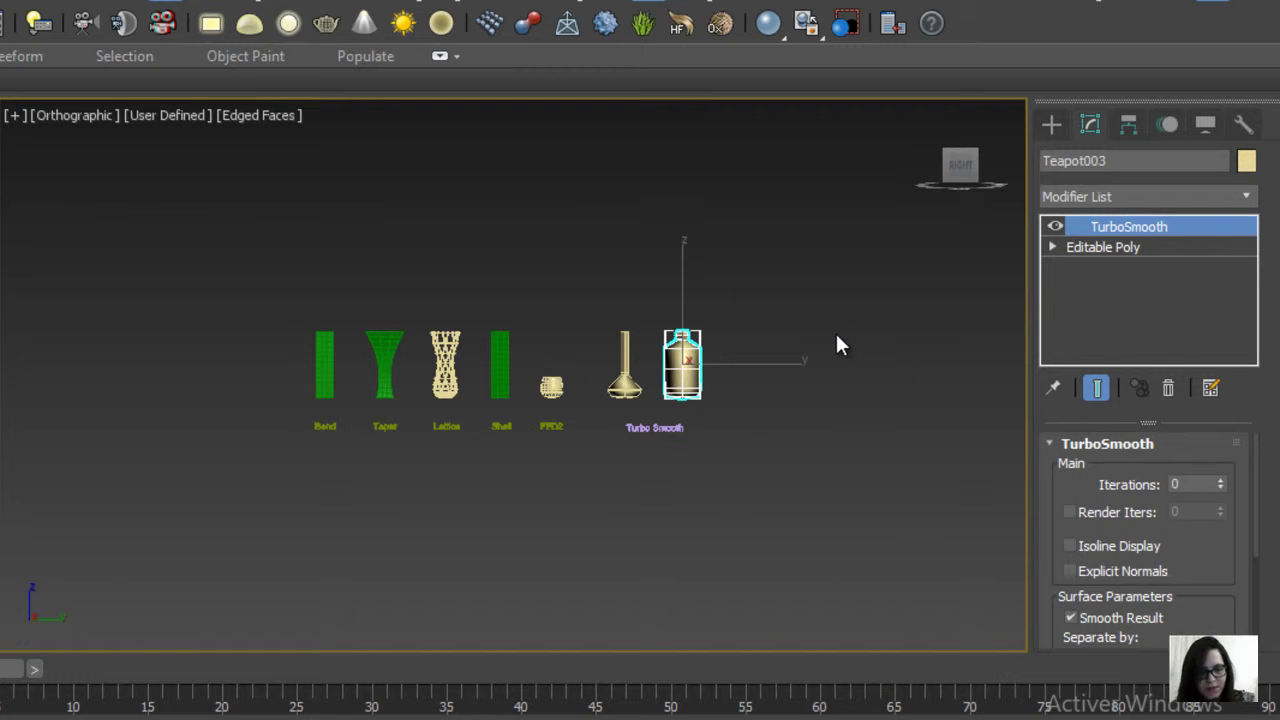
pyautogui.press('z')
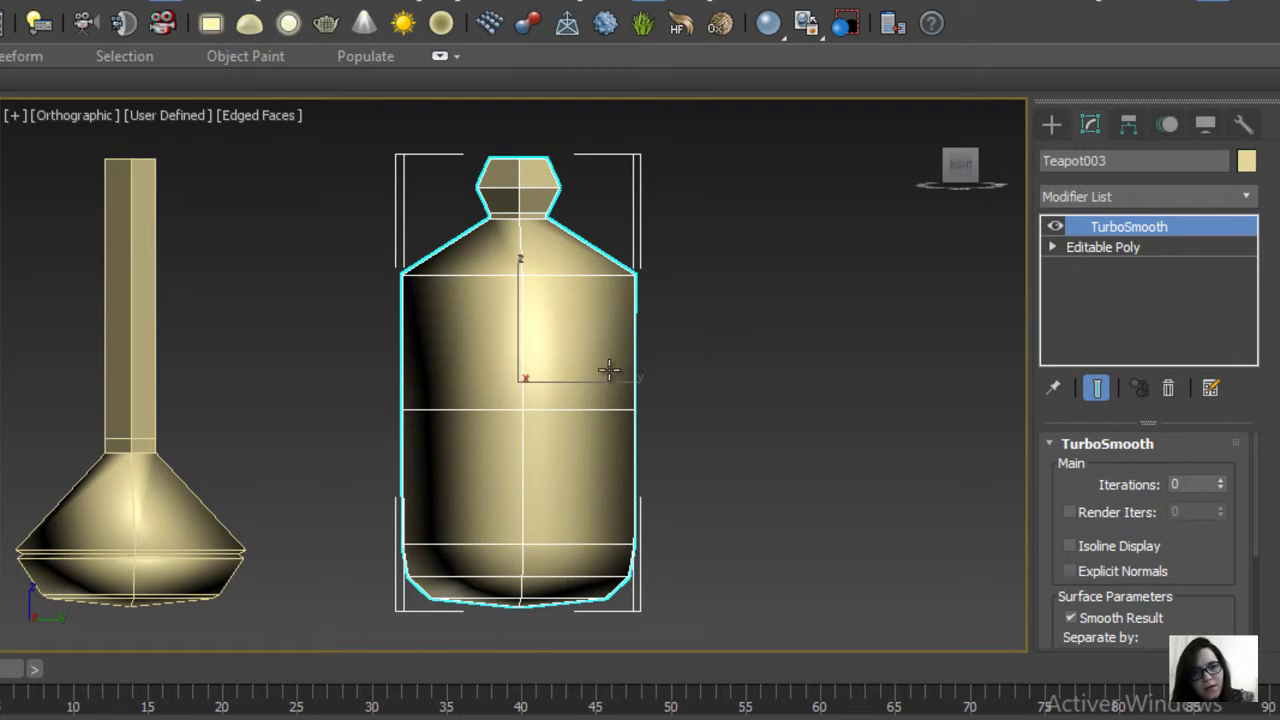
pyautogui.scroll(-3, 640, 345)
pyautogui.scroll(-1, 680, 310)
pyautogui.moveTo(680, 310)
pyautogui.keyDown('alt'); pyautogui.mouseDown(button='middle')
pyautogui.moveTo(660, 537)
pyautogui.moveTo(703, 418)
pyautogui.moveTo(597, 408)
pyautogui.moveTo(603, 363)
pyautogui.mouseUp(button='middle'); pyautogui.keyUp('alt')
# Raise the bottle's TurboSmooth iterations to 2 and orbit to check the smoothing
pyautogui.click(455, 402)
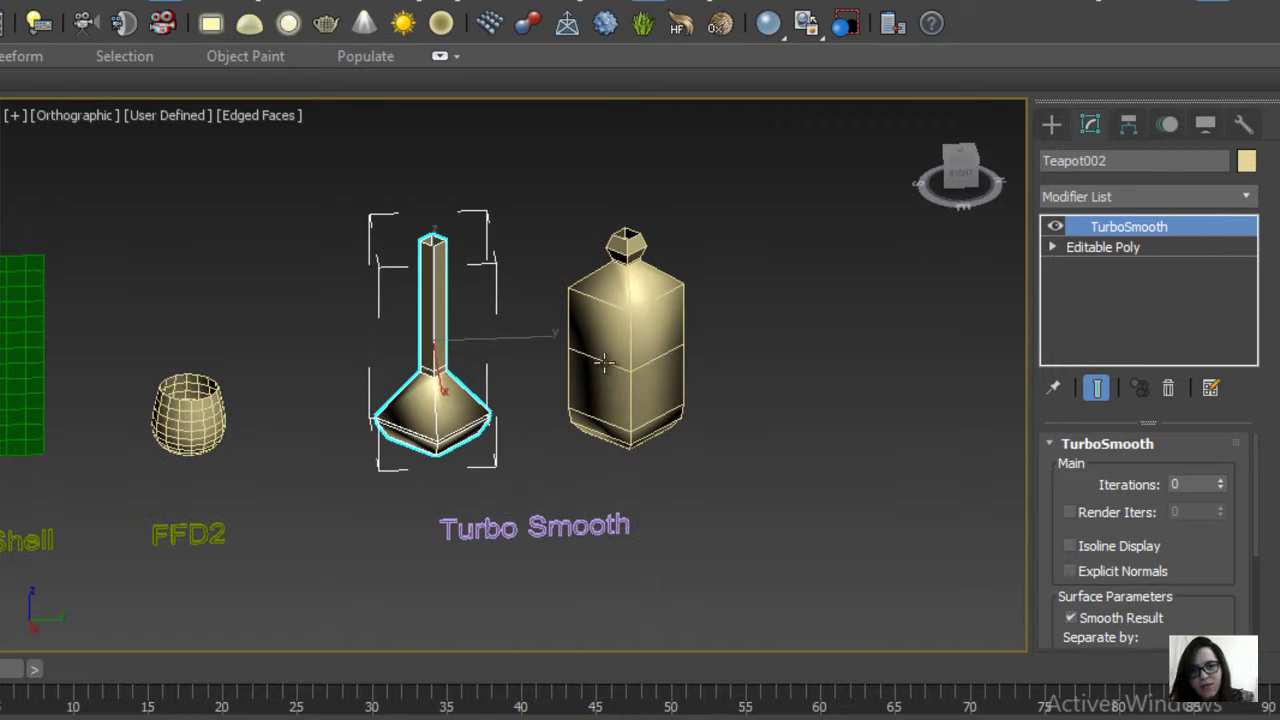
pyautogui.click(684, 319)
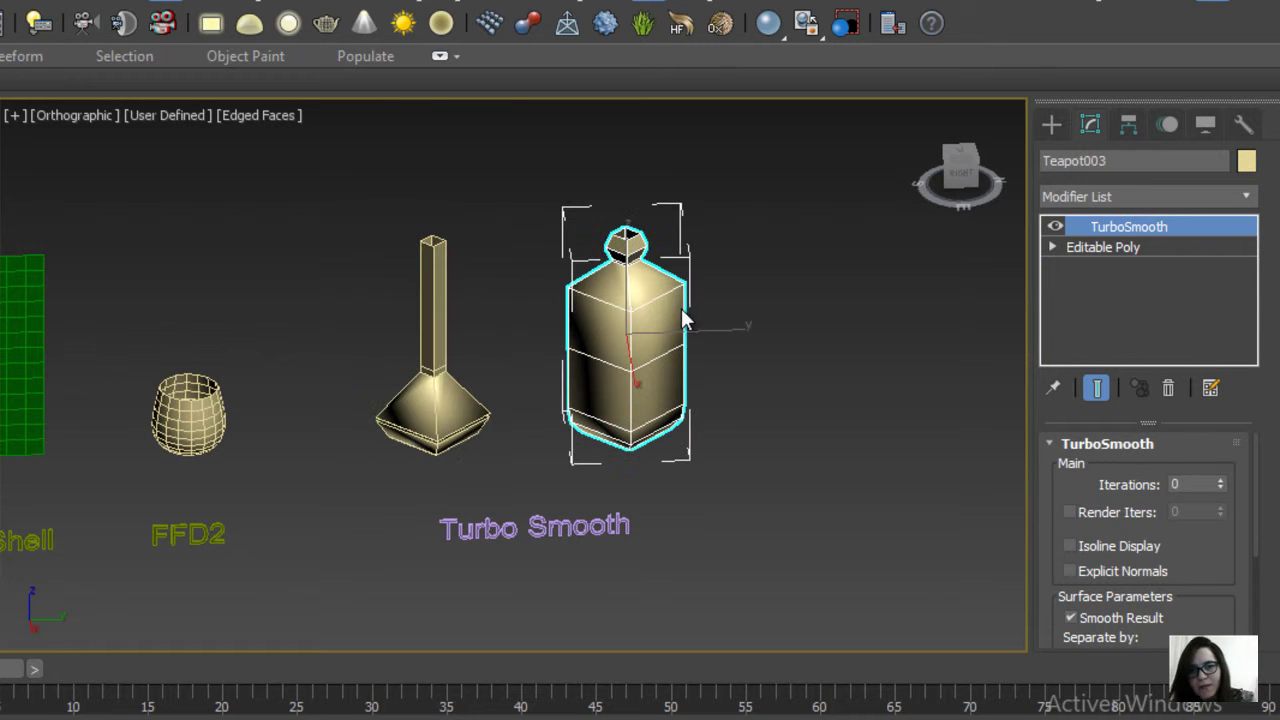
pyautogui.click(1220, 480)
pyautogui.keyDown('alt'); pyautogui.moveTo(740, 280); pyautogui.dragTo(723, 400, button='middle'); pyautogui.keyUp('alt')
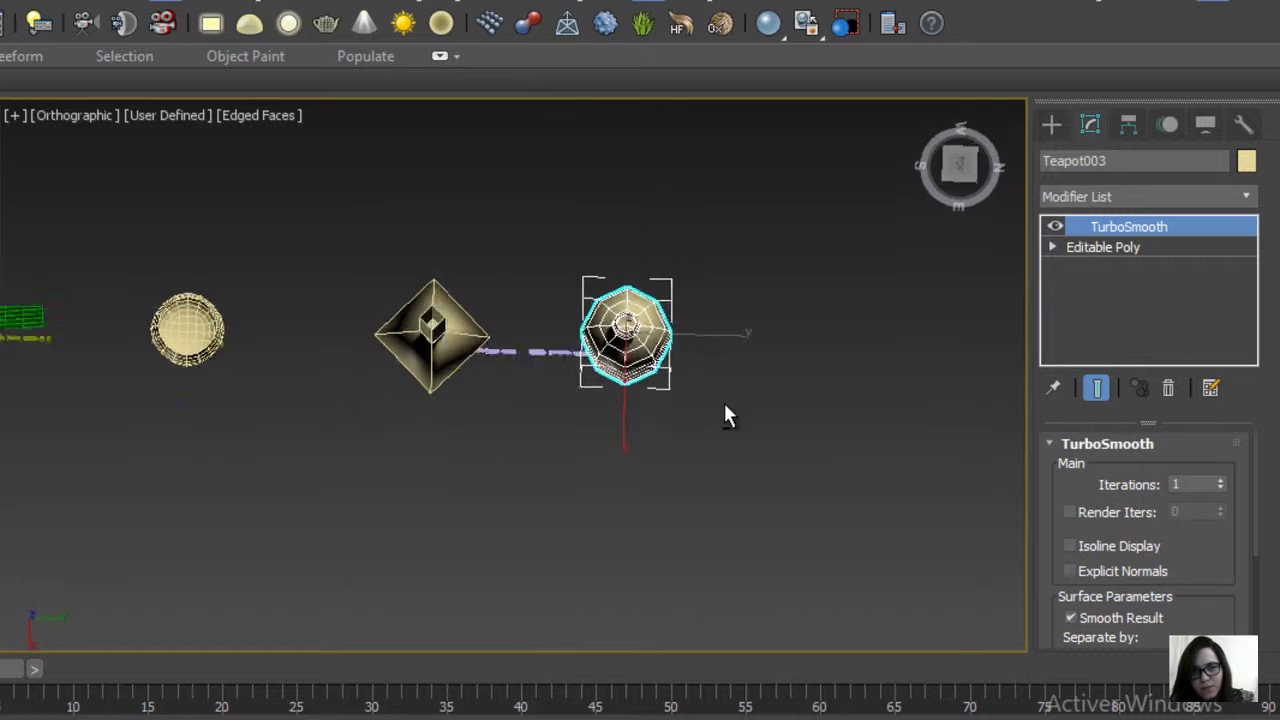
pyautogui.click(1221, 480)
pyautogui.moveTo(727, 330)
pyautogui.keyDown('alt'); pyautogui.mouseDown(button='middle')
pyautogui.moveTo(623, 186)
pyautogui.moveTo(537, 126)
pyautogui.moveTo(687, 152)
pyautogui.mouseUp(button='middle'); pyautogui.keyUp('alt')
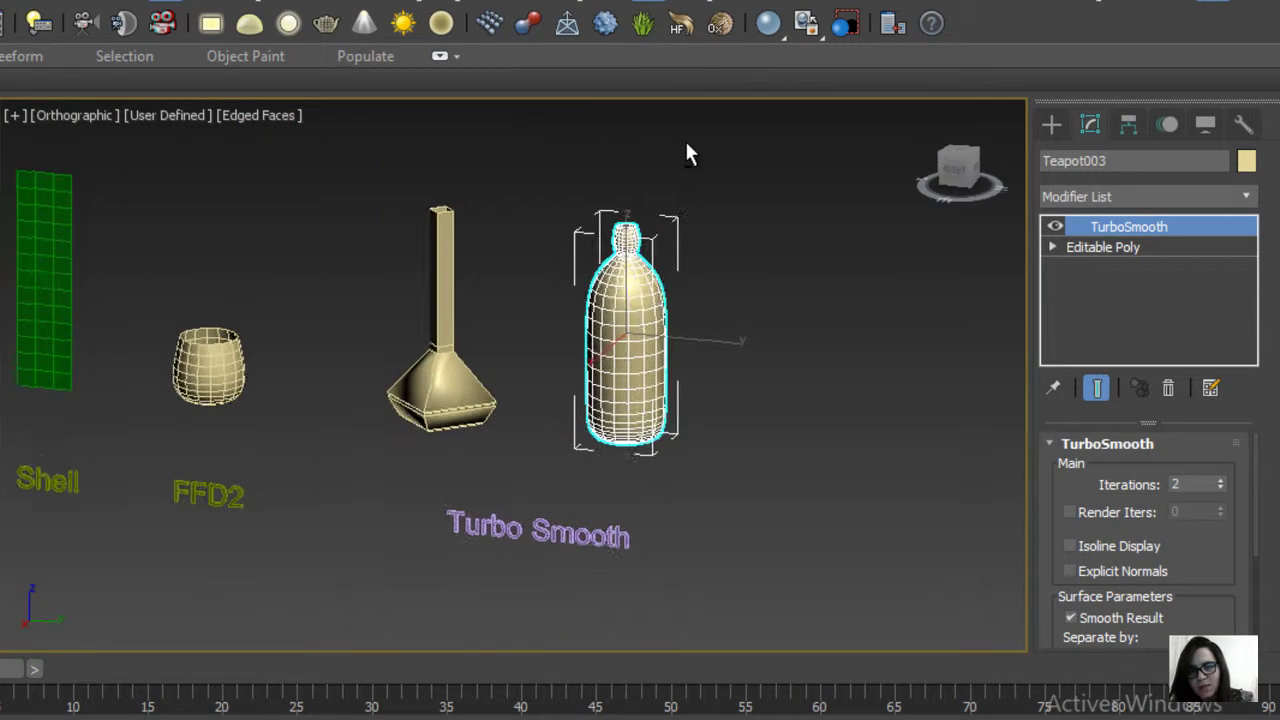
pyautogui.scroll(2, 634, 323)
pyautogui.scroll(5, 634, 323)
pyautogui.scroll(-6, 634, 328)
# Raise the flask-shaped object's TurboSmooth iterations to 2 as well
pyautogui.click(458, 488)
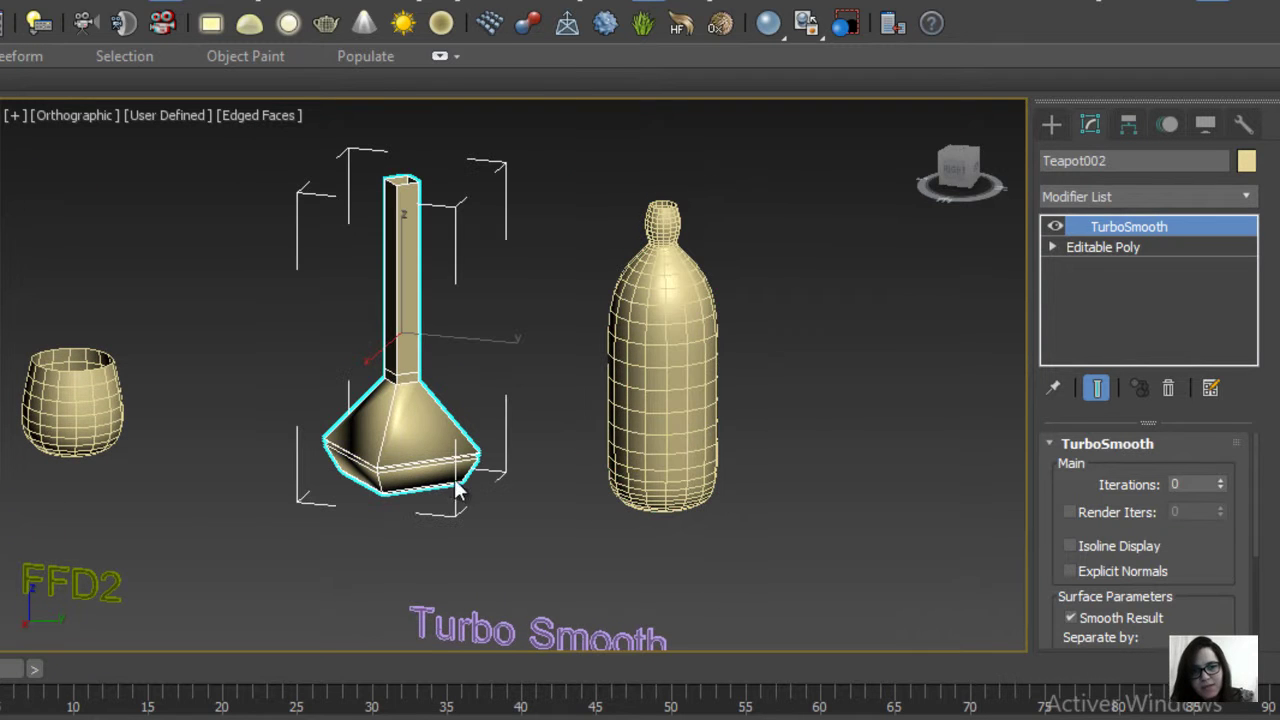
pyautogui.click(1221, 481)
pyautogui.keyDown('alt'); pyautogui.moveTo(649, 425); pyautogui.dragTo(665, 563, button='middle'); pyautogui.keyUp('alt')
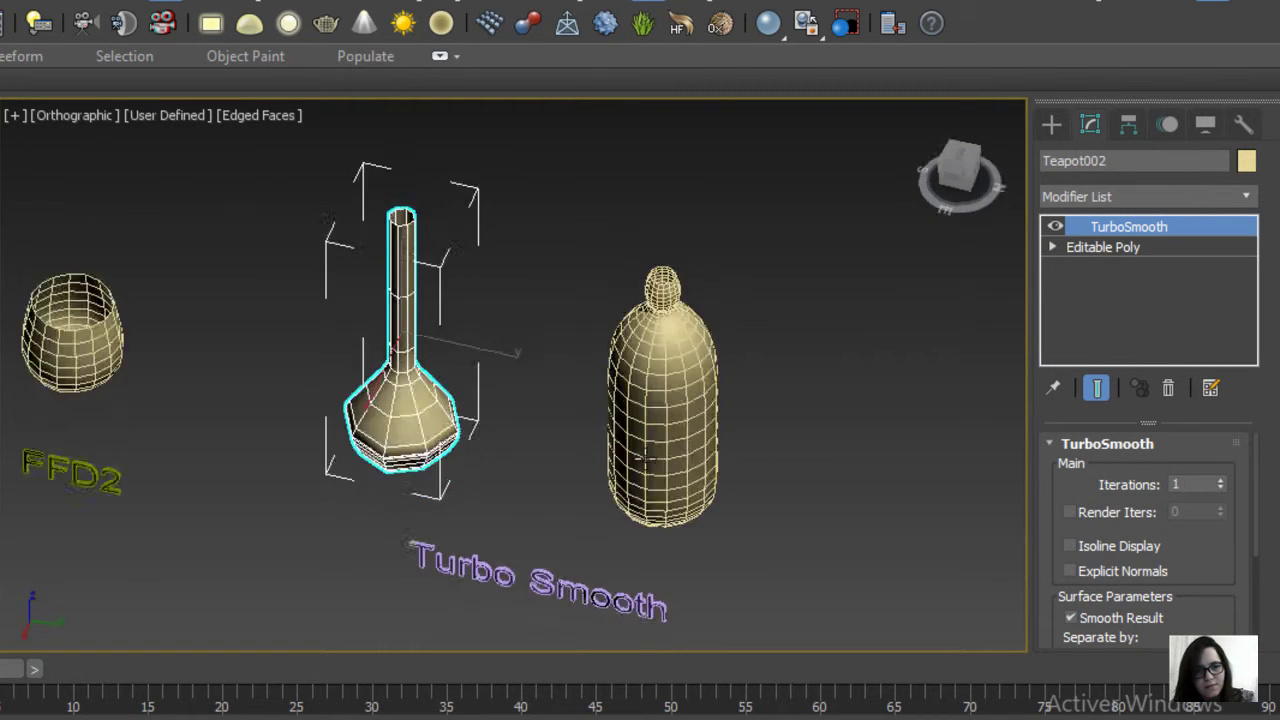
pyautogui.click(1221, 481)
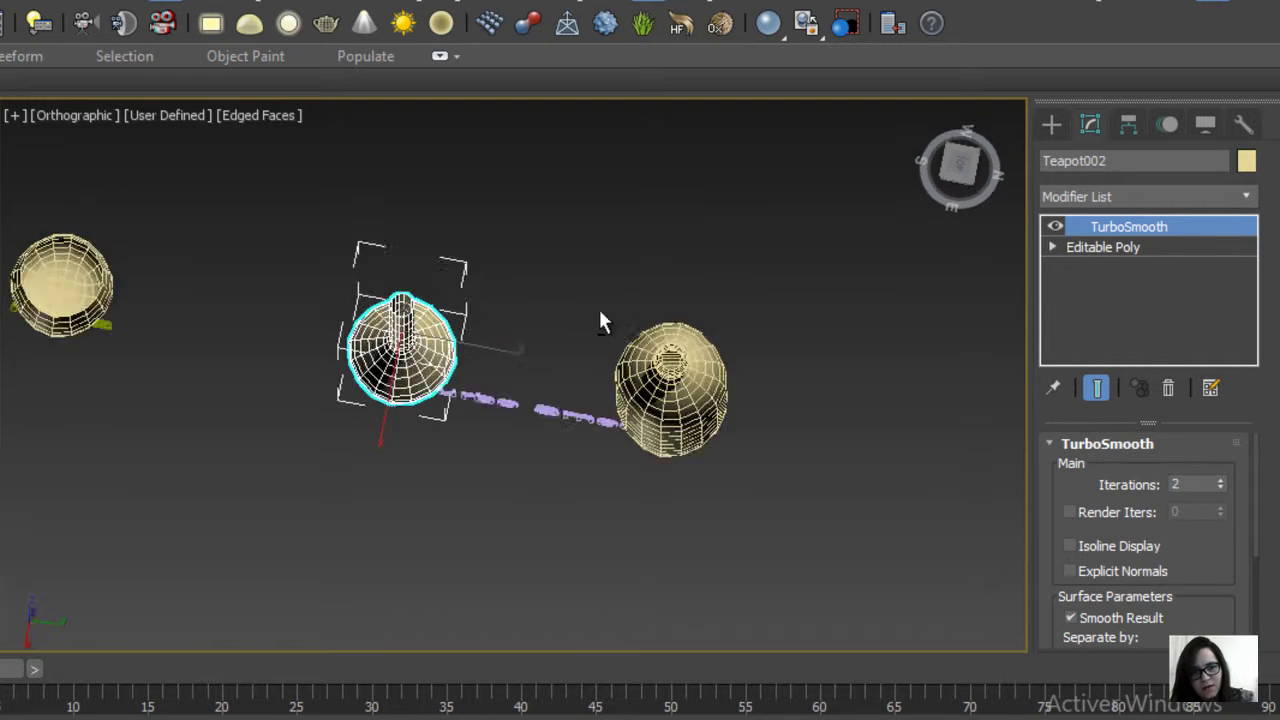
pyautogui.keyDown('alt'); pyautogui.moveTo(600, 320); pyautogui.dragTo(634, 234, button='middle'); pyautogui.keyUp('alt')
pyautogui.moveTo(597, 455)
pyautogui.mouseDown(button='middle')
pyautogui.moveTo(652, 449)
pyautogui.moveTo(748, 356)
pyautogui.mouseUp(button='middle')
pyautogui.click(682, 486)
pyautogui.moveTo(490, 510)
pyautogui.mouseDown(button='middle')
pyautogui.moveTo(545, 520)
pyautogui.moveTo(551, 543)
pyautogui.mouseUp(button='middle')
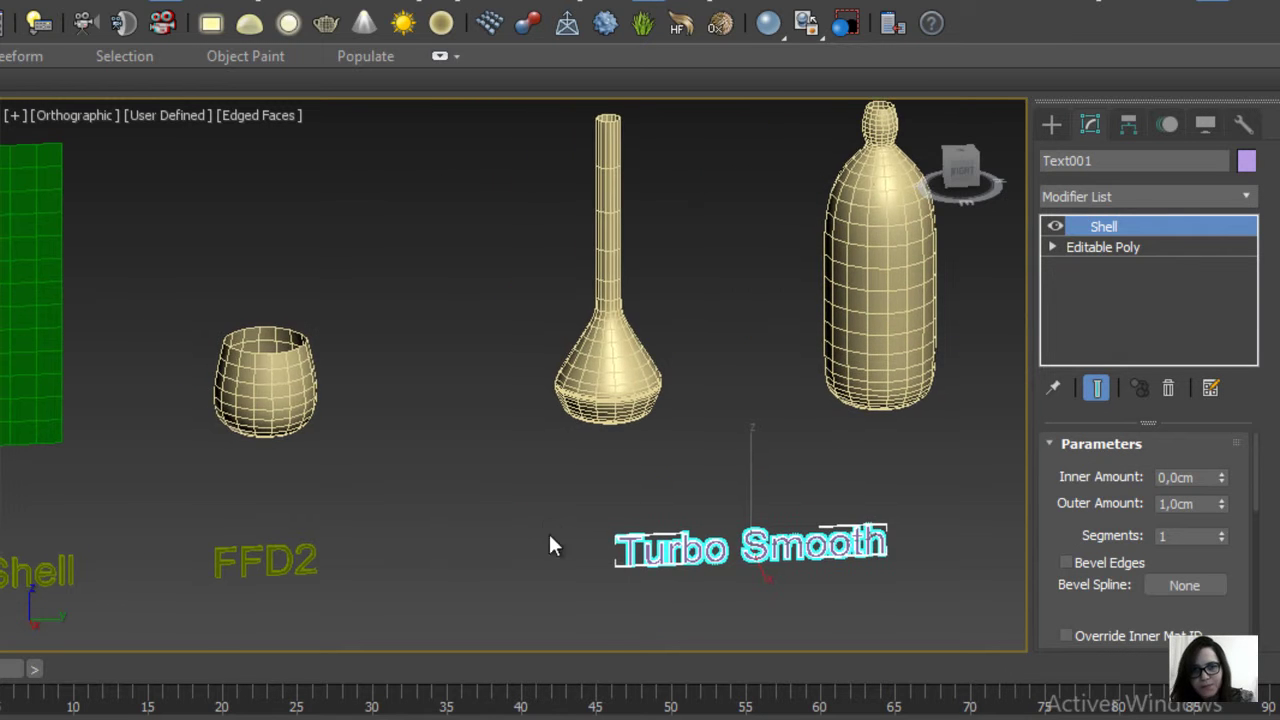
# Select the FFD2 pot and enter its FFD 2x2x2 control point editing
pyautogui.moveTo(451, 517); pyautogui.dragTo(646, 474, button='middle')
pyautogui.click(600, 358)
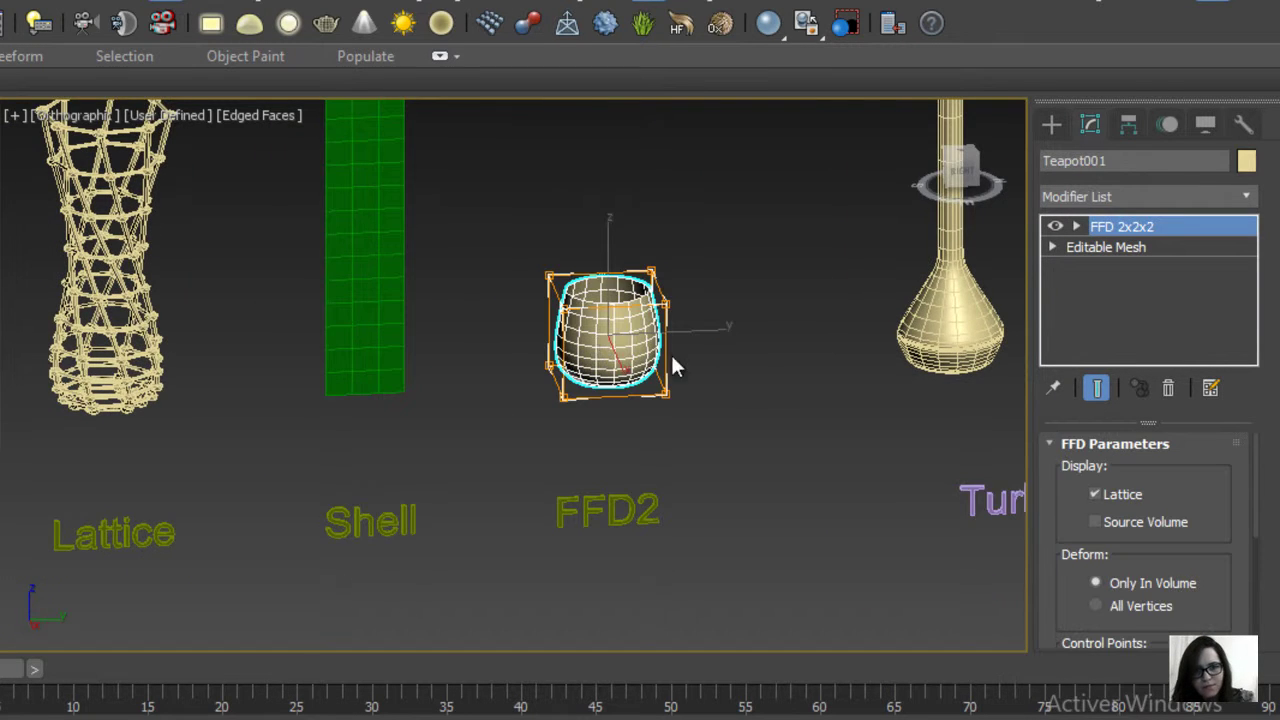
pyautogui.moveTo(670, 352); pyautogui.dragTo(591, 380, button='middle')
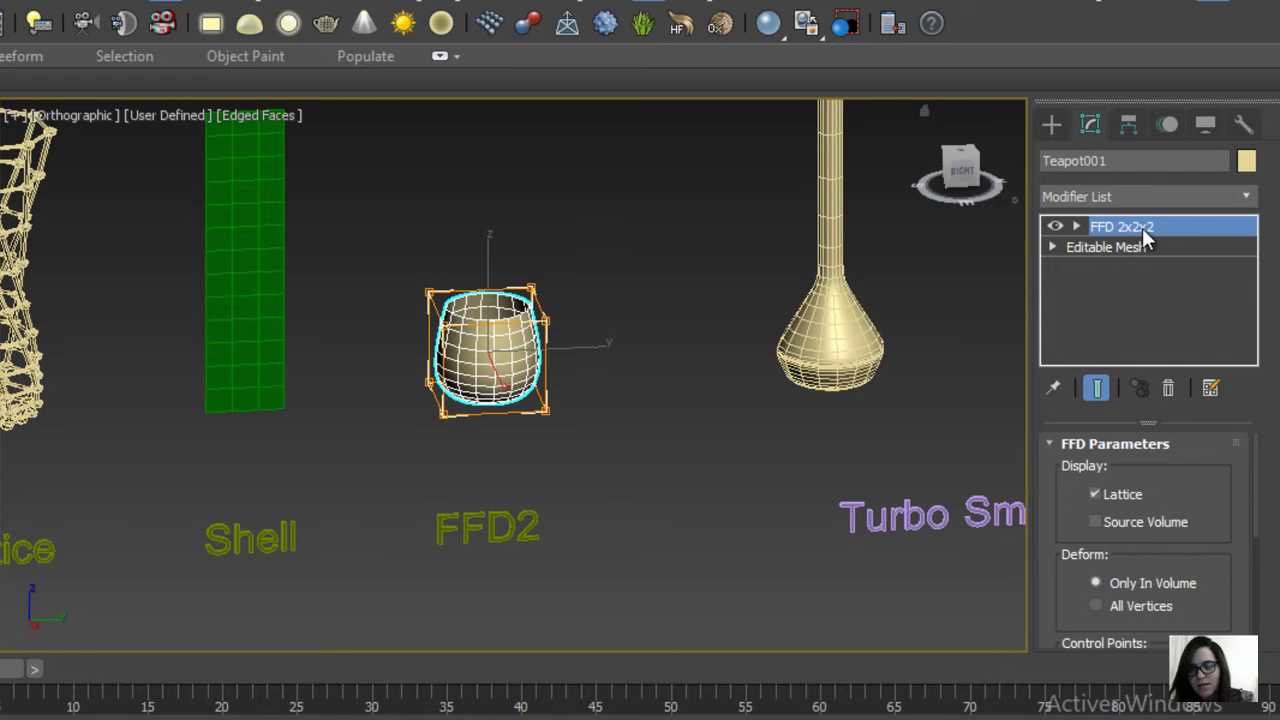
pyautogui.click(1142, 228)
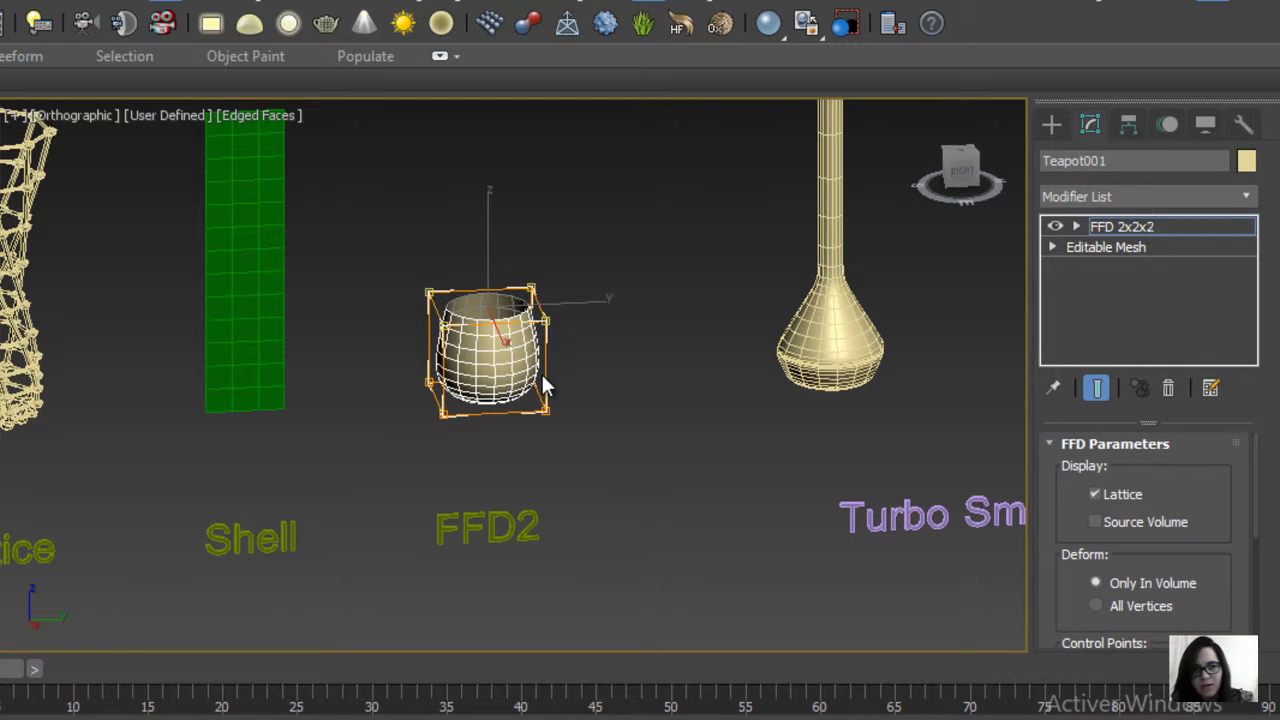
pyautogui.click(963, 172)
pyautogui.click(320, 2)
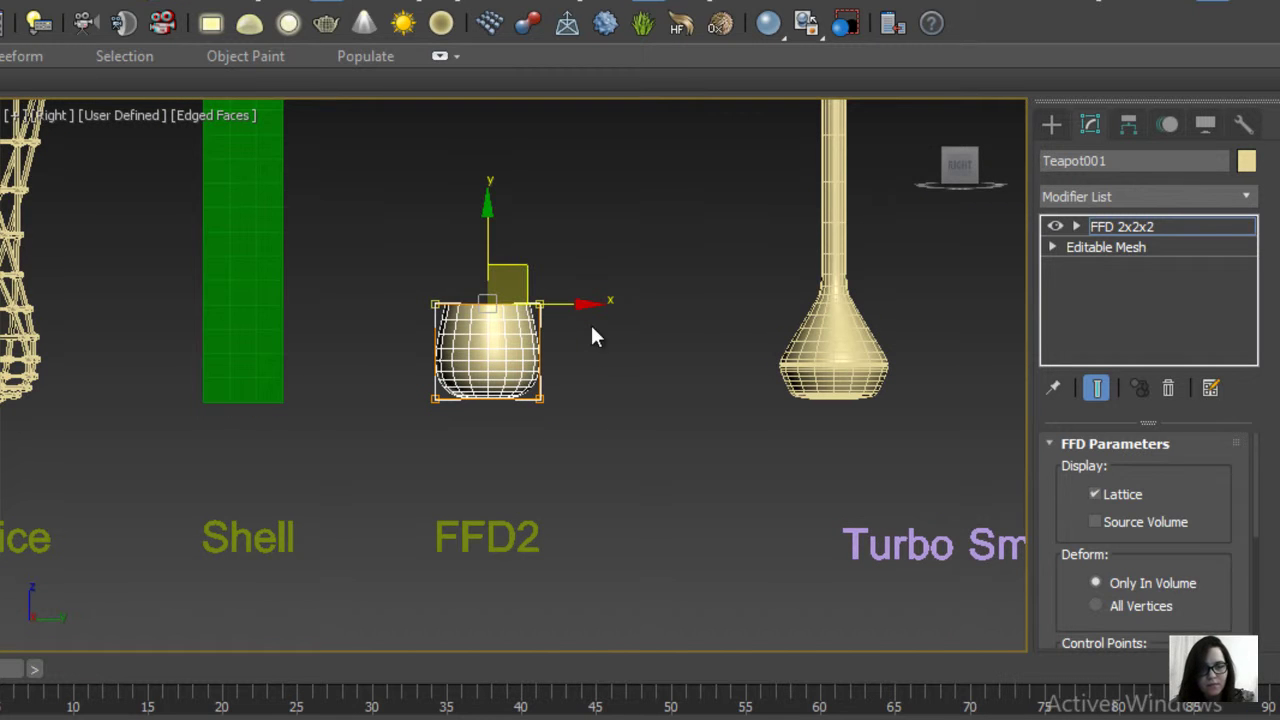
pyautogui.click(1077, 226)
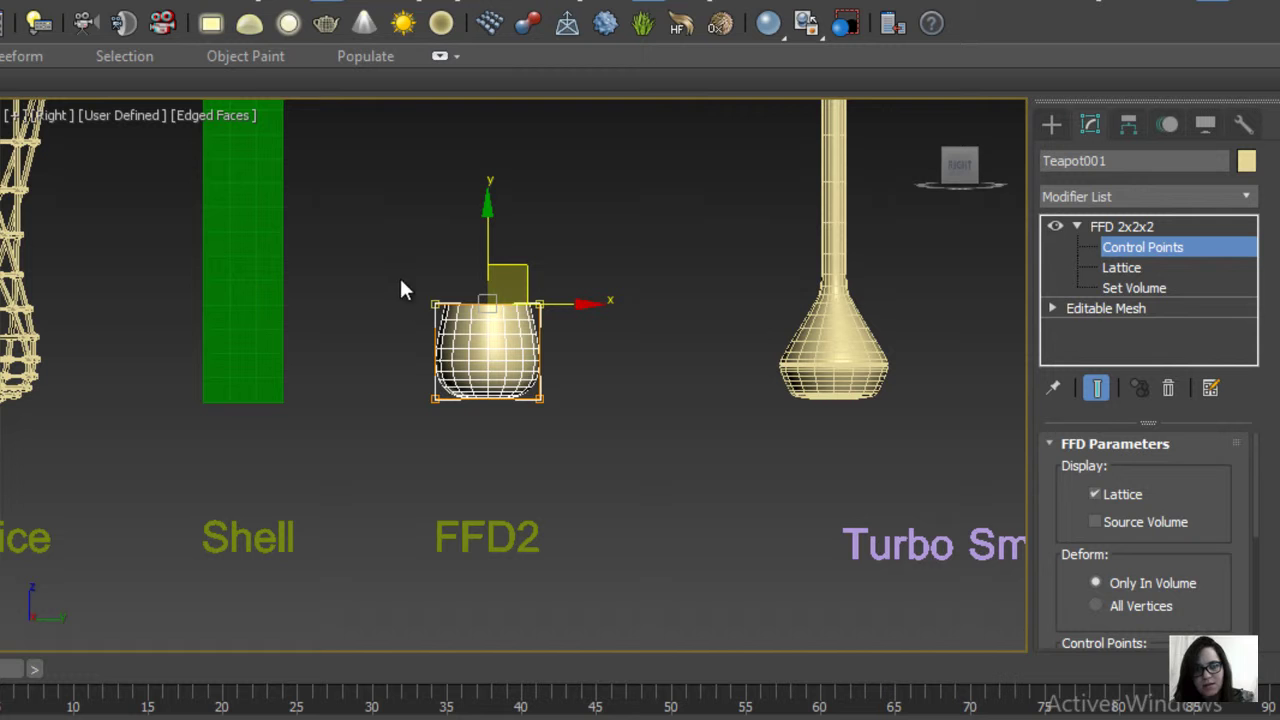
pyautogui.hotkey('shift', 'z')
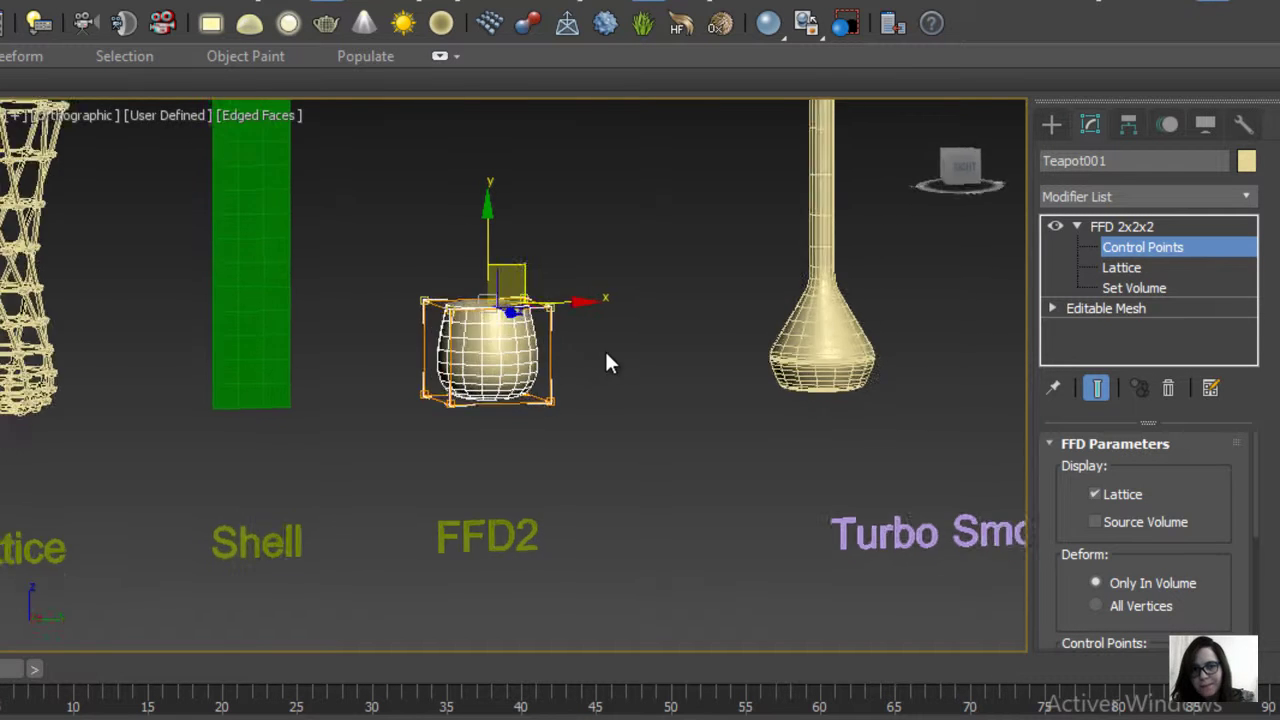
# Pull the pot's top control points upward to stretch it into a tall vase
pyautogui.moveTo(507, 249); pyautogui.dragTo(477, 98)
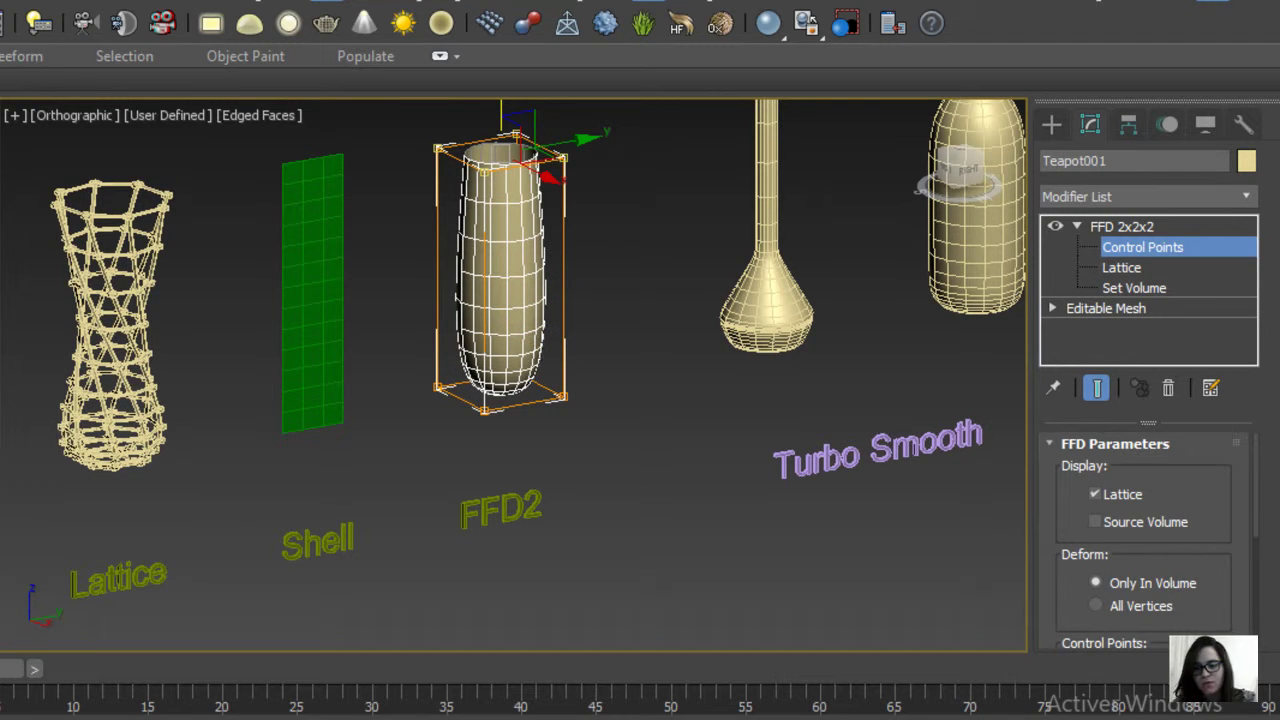
pyautogui.moveTo(515, 140); pyautogui.dragTo(515, 112)
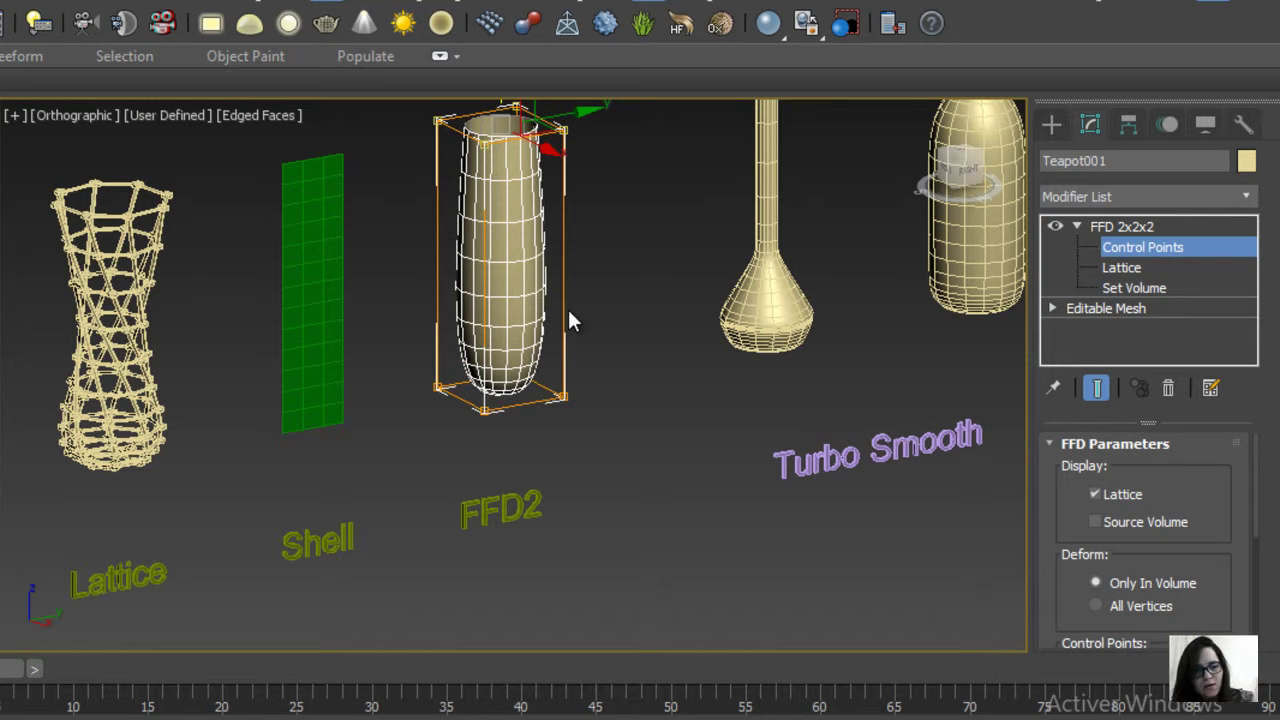
pyautogui.moveTo(567, 321); pyautogui.dragTo(564, 351, button='middle')
# Twist the vase's top control points and scale them inward to narrow the top
pyautogui.press('e')
pyautogui.moveTo(523, 187)
pyautogui.mouseDown()
pyautogui.moveTo(301, 190)
pyautogui.moveTo(346, 191)
pyautogui.mouseUp()
pyautogui.moveTo(563, 171); pyautogui.dragTo(563, 236, button='middle')
pyautogui.press('r')
pyautogui.moveTo(489, 203); pyautogui.dragTo(582, 323)
pyautogui.moveTo(624, 372)
pyautogui.keyDown('alt'); pyautogui.mouseDown(button='middle')
pyautogui.moveTo(555, 300)
pyautogui.moveTo(586, 380)
pyautogui.moveTo(531, 366)
pyautogui.moveTo(531, 400)
pyautogui.moveTo(268, 403)
pyautogui.mouseUp(button='middle'); pyautogui.keyUp('alt')
# Exit FFD control point editing and select the green Shell box
pyautogui.click(1160, 252)
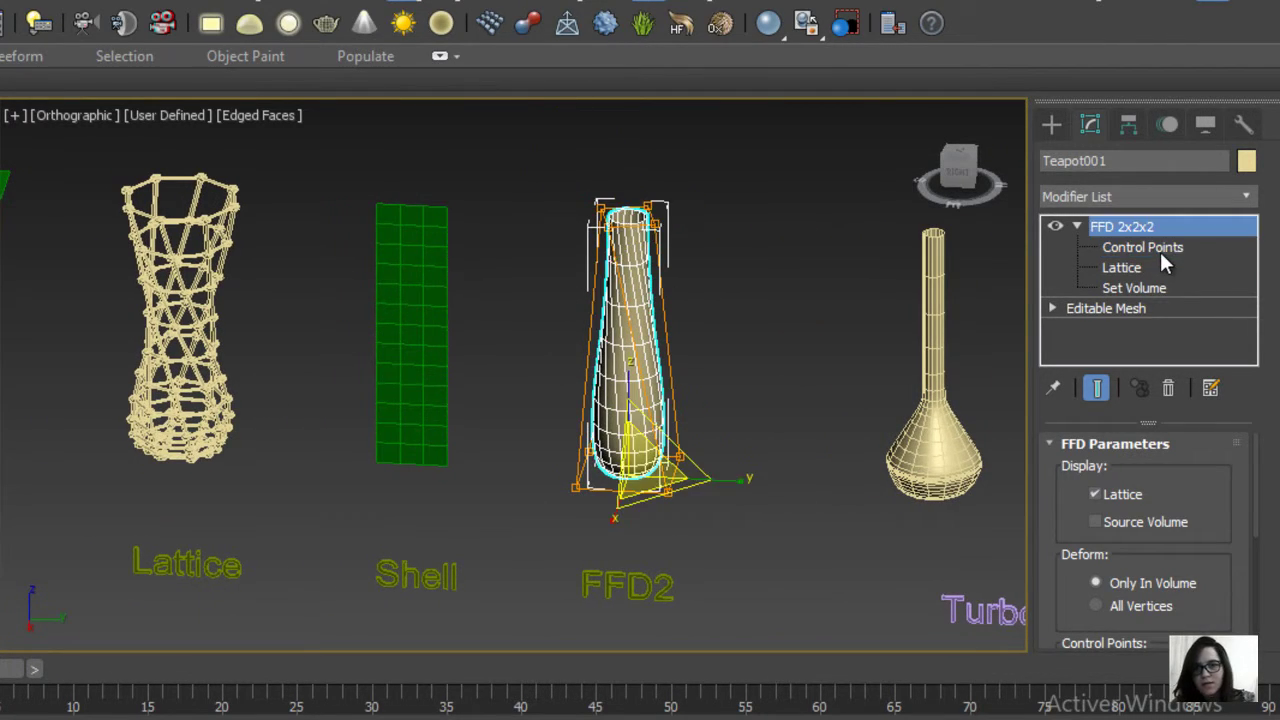
pyautogui.click(1077, 226)
pyautogui.click(374, 440)
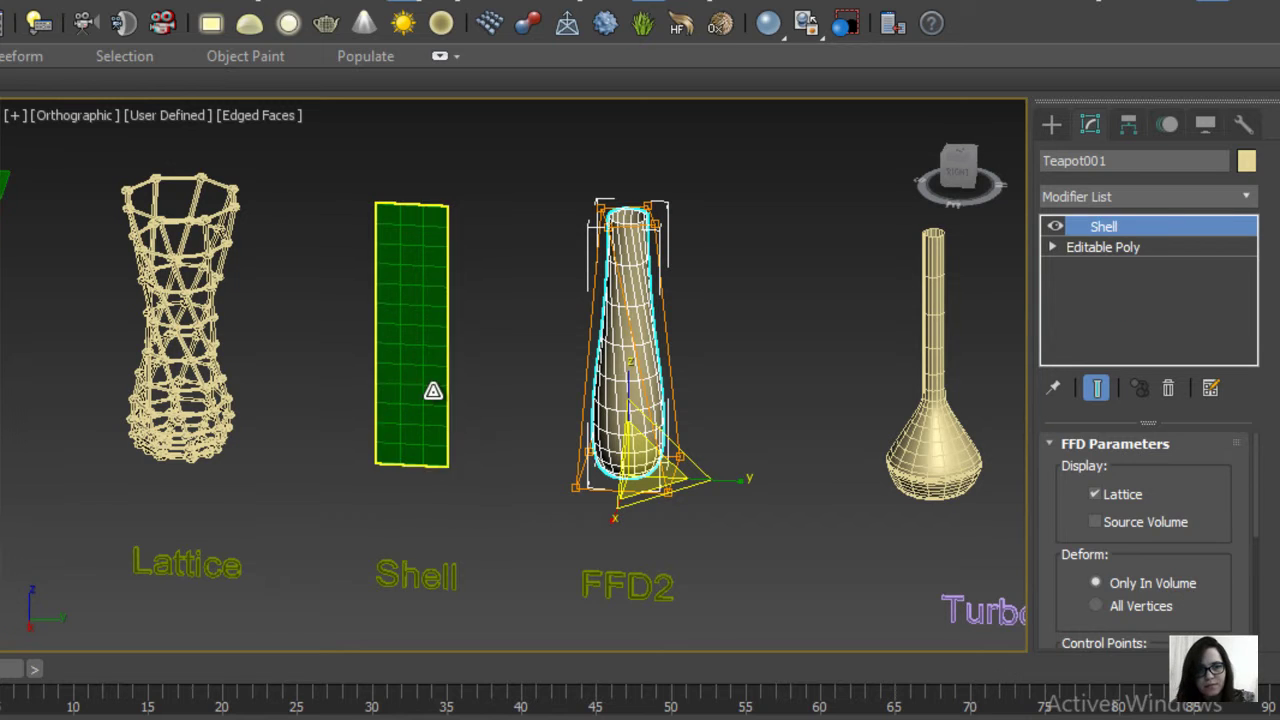
pyautogui.moveTo(486, 440)
pyautogui.keyDown('alt'); pyautogui.mouseDown(button='middle')
pyautogui.moveTo(567, 360)
pyautogui.moveTo(531, 429)
pyautogui.moveTo(463, 371)
pyautogui.moveTo(477, 337)
pyautogui.mouseUp(button='middle'); pyautogui.keyUp('alt')
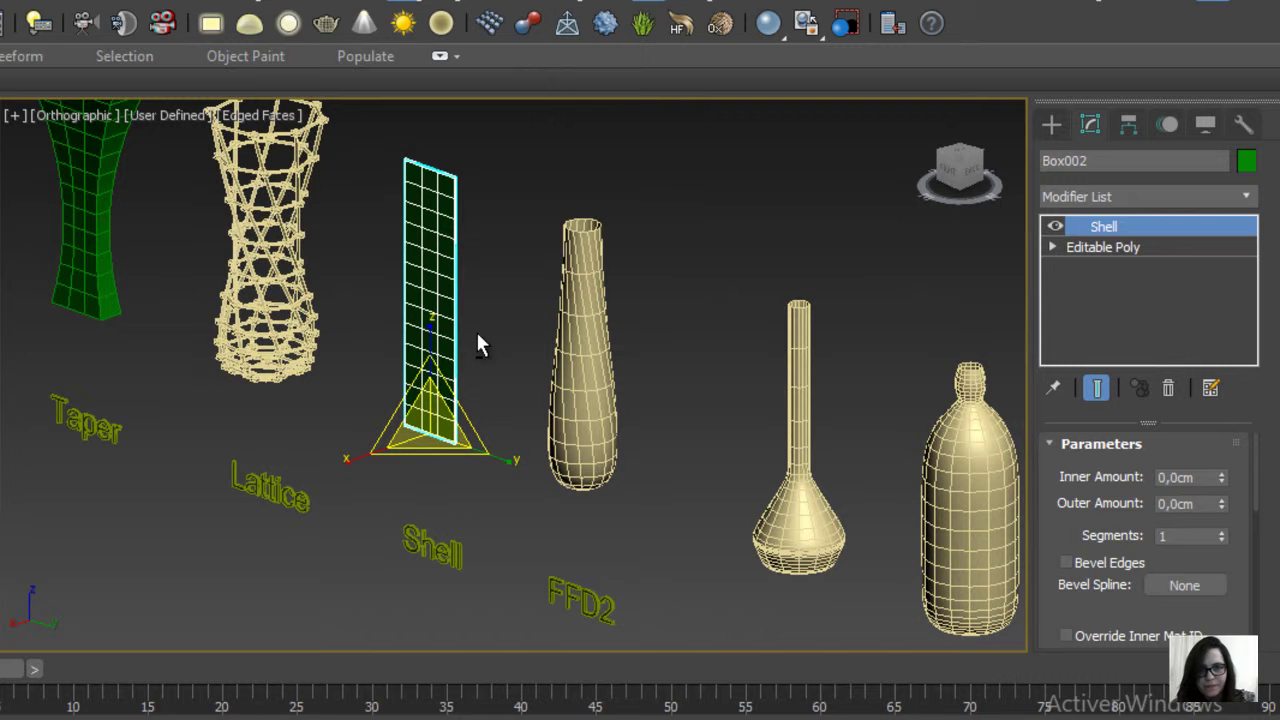
pyautogui.moveTo(671, 309); pyautogui.dragTo(673, 329, button='middle')
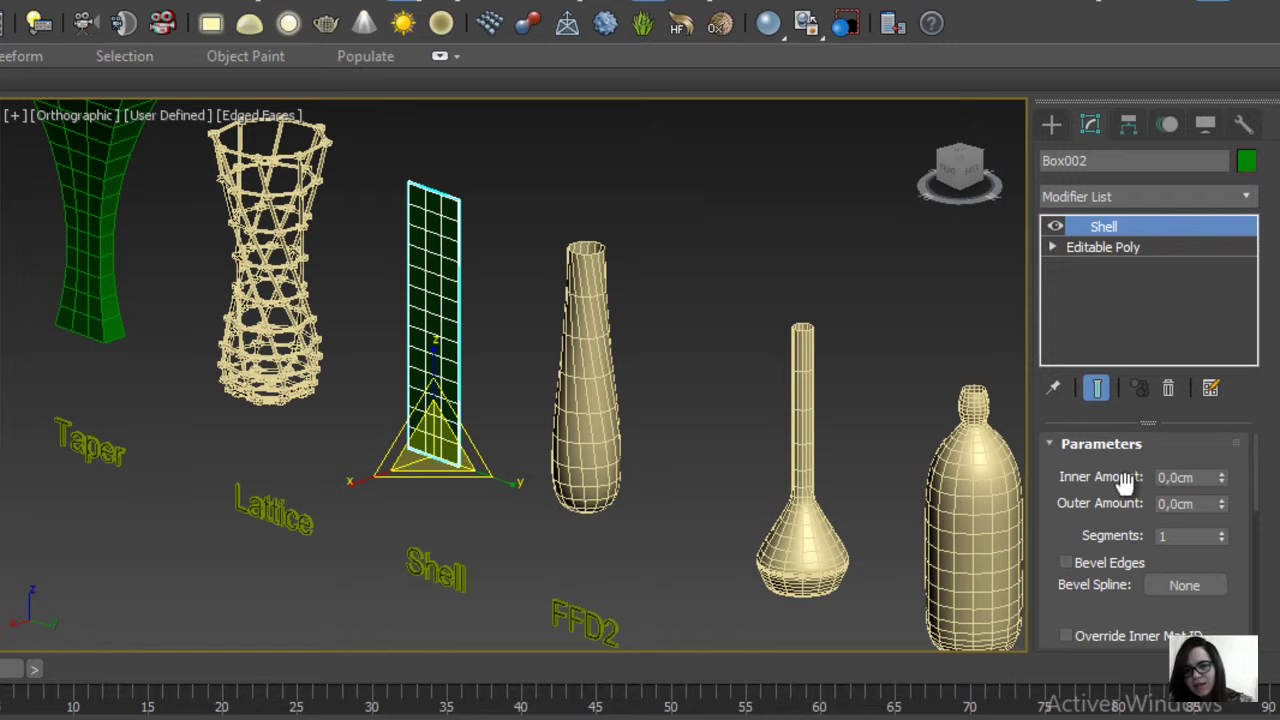
# Give the Shell an inner thickness of about 14cm and an Outer Amount of 14,97cm
pyautogui.moveTo(1221, 477); pyautogui.dragTo(1221, 430)
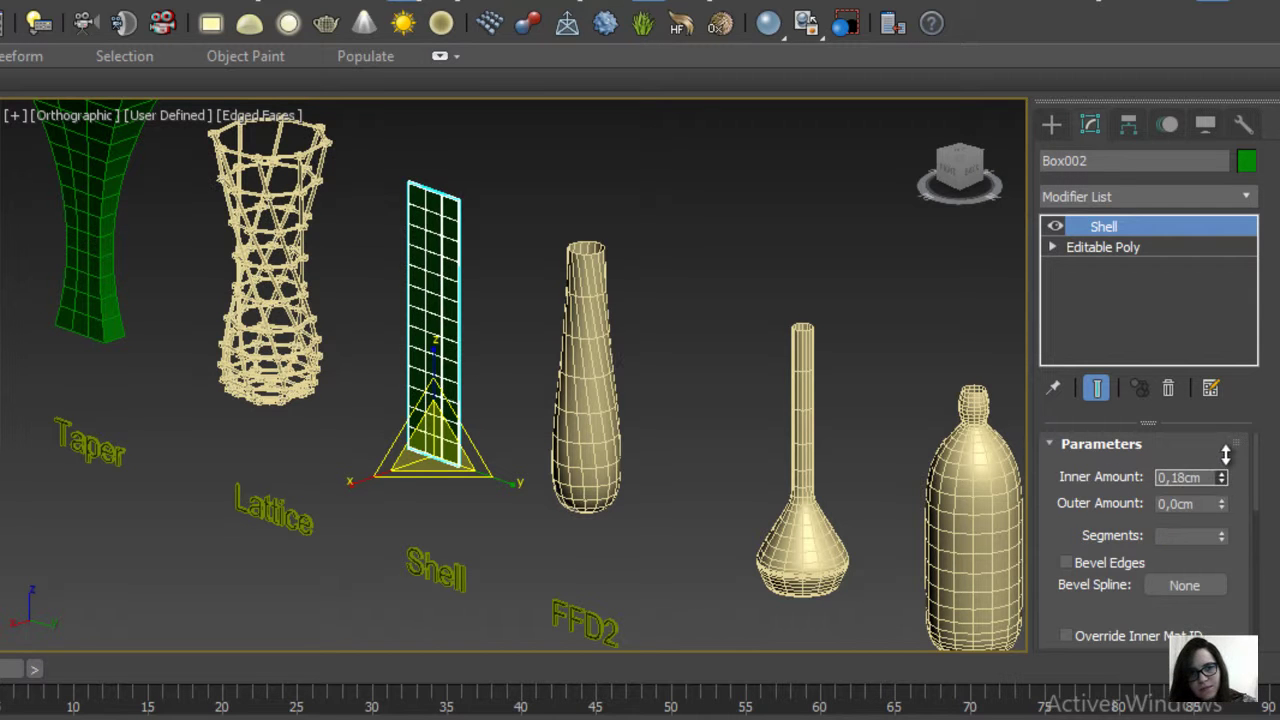
pyautogui.moveTo(1221, 477)
pyautogui.mouseDown()
pyautogui.moveTo(1276, 500)
pyautogui.moveTo(1258, 201)
pyautogui.mouseUp()
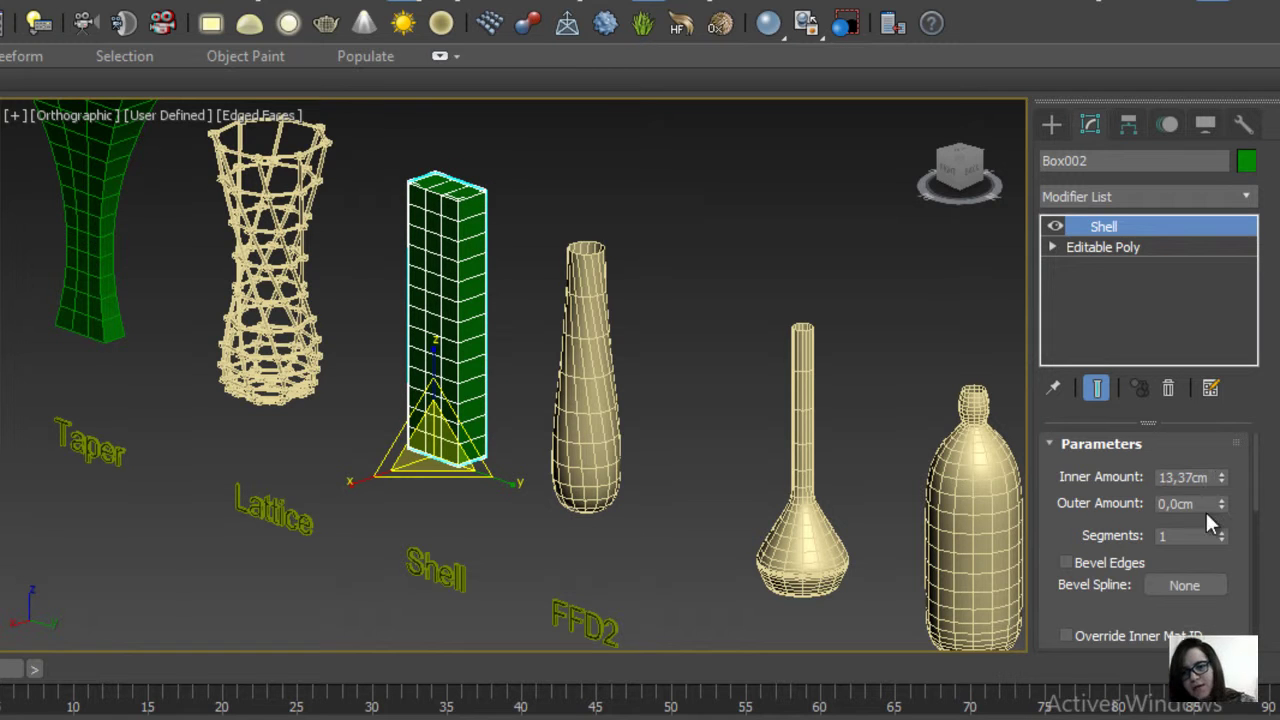
pyautogui.moveTo(1221, 503); pyautogui.dragTo(1255, 276)
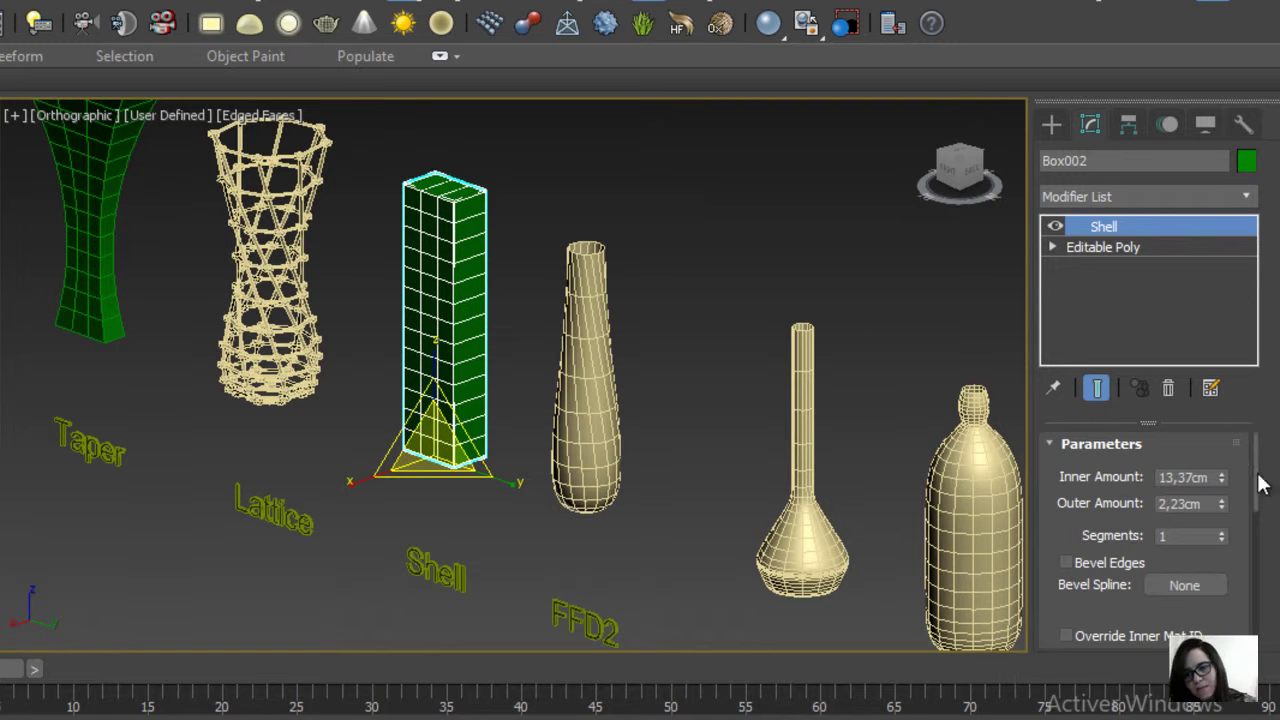
pyautogui.moveTo(1222, 503); pyautogui.dragTo(1222, 150)
pyautogui.moveTo(1222, 503); pyautogui.dragTo(1228, 556)
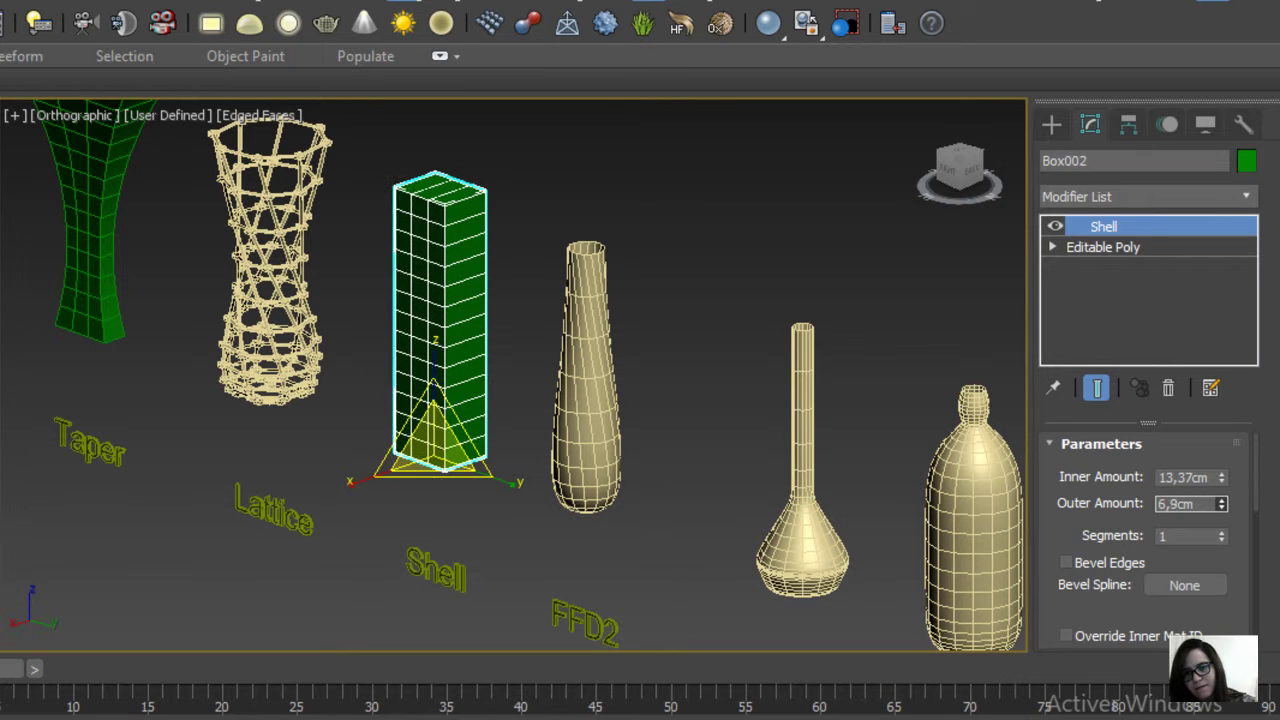
# Set the Shell to 2 segments and raise its Inner Amount to about 17,4cm
pyautogui.click(1222, 531)
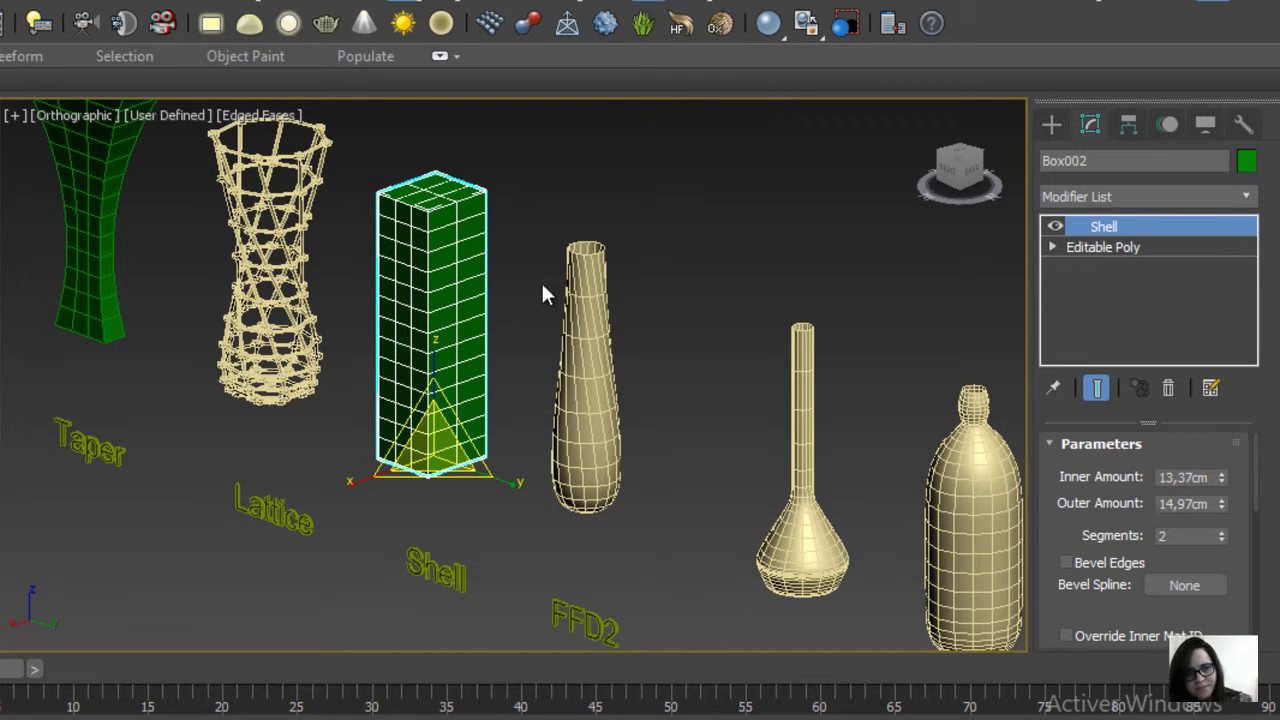
pyautogui.scroll(2, 542, 288)
pyautogui.moveTo(1222, 477)
pyautogui.mouseDown()
pyautogui.moveTo(1222, 440)
pyautogui.moveTo(1222, 470)
pyautogui.mouseUp()
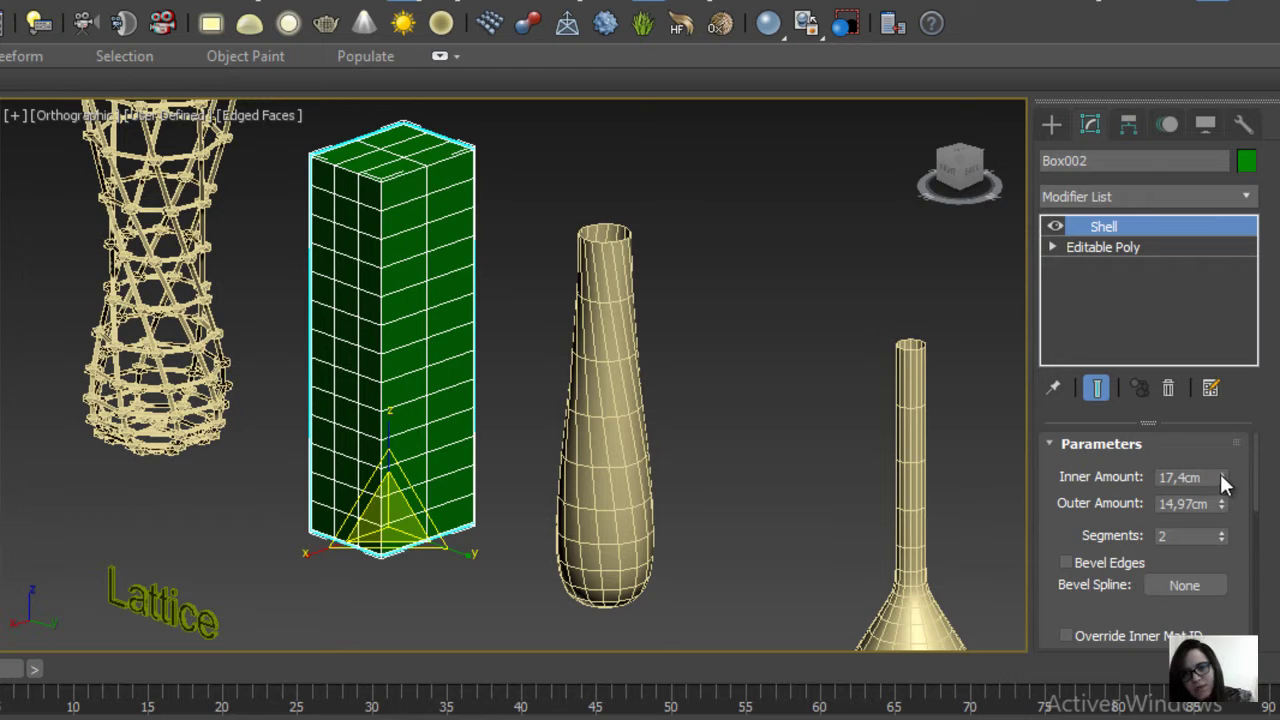
pyautogui.moveTo(320, 380)
pyautogui.keyDown('alt'); pyautogui.mouseDown(button='middle')
pyautogui.moveTo(408, 471)
pyautogui.moveTo(628, 475)
pyautogui.mouseUp(button='middle'); pyautogui.keyUp('alt')
pyautogui.scroll(-2, 408, 471)
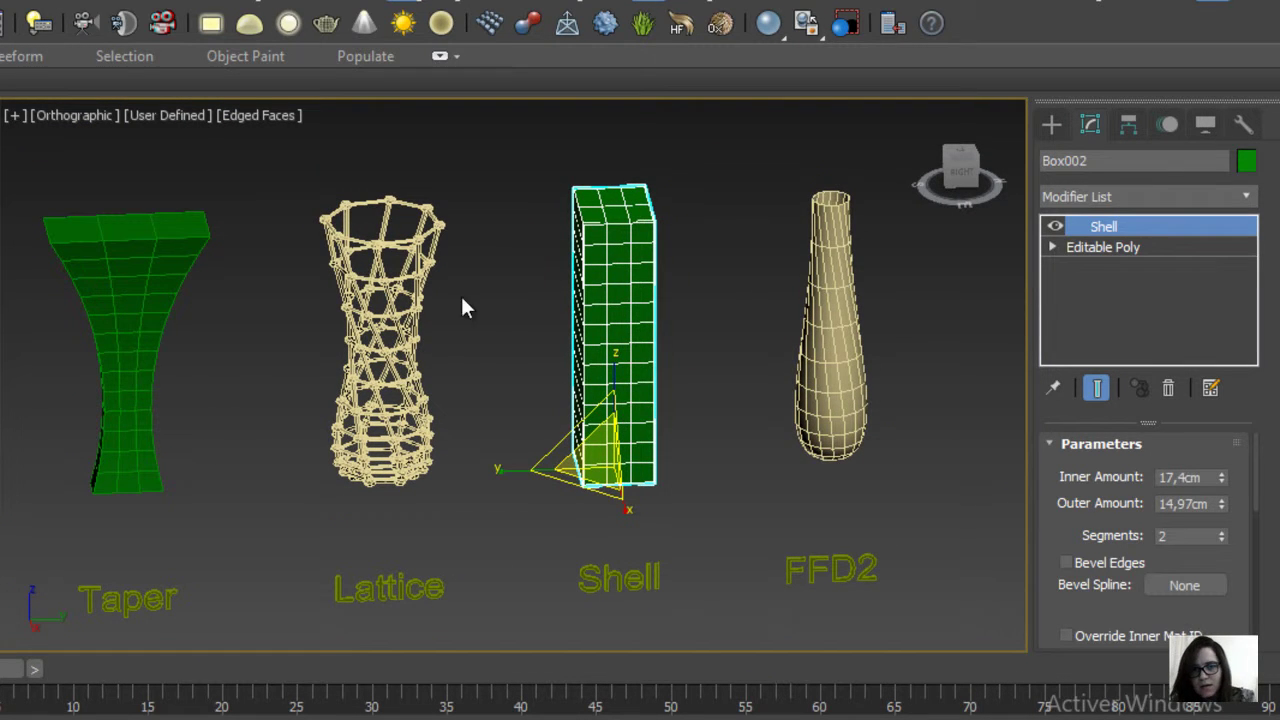
# Select the Lattice vase and switch its Lattice modifier off to view the plain vase
pyautogui.click(421, 352)
pyautogui.moveTo(524, 459)
pyautogui.keyDown('alt'); pyautogui.mouseDown(button='middle')
pyautogui.moveTo(515, 521)
pyautogui.moveTo(463, 477)
pyautogui.moveTo(459, 500)
pyautogui.moveTo(978, 378)
pyautogui.mouseUp(button='middle'); pyautogui.keyUp('alt')
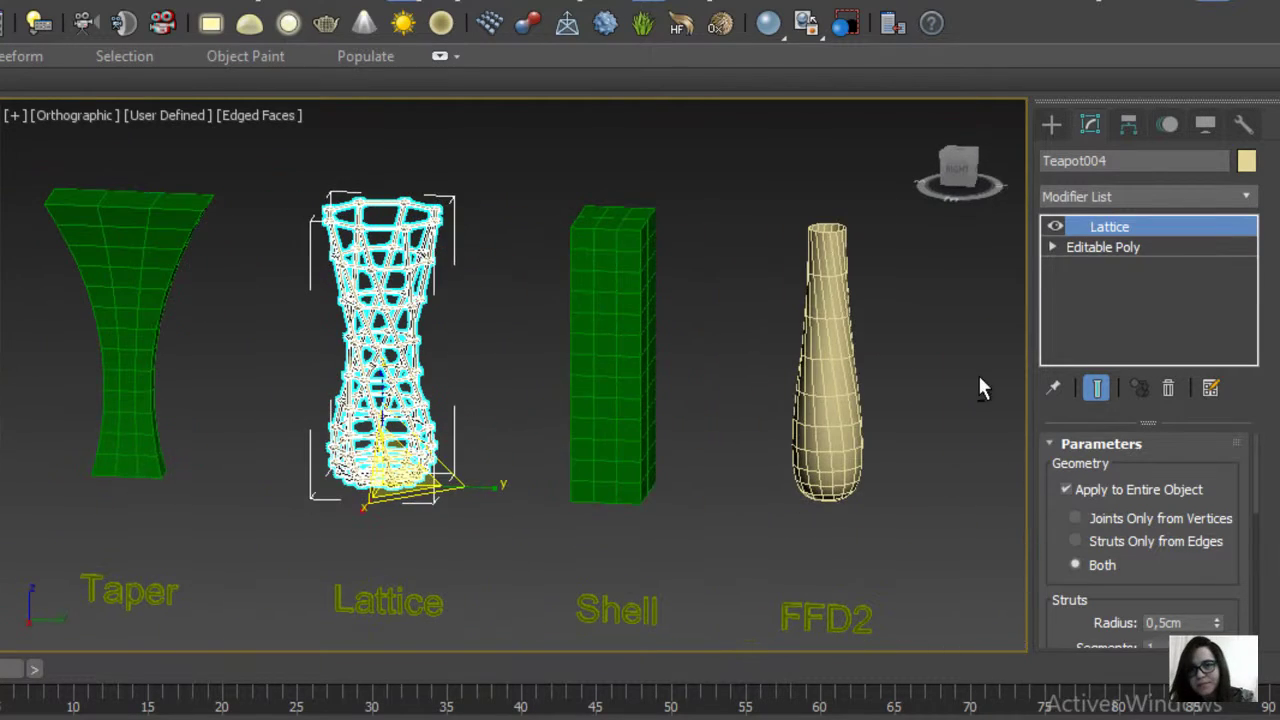
pyautogui.click(1057, 227)
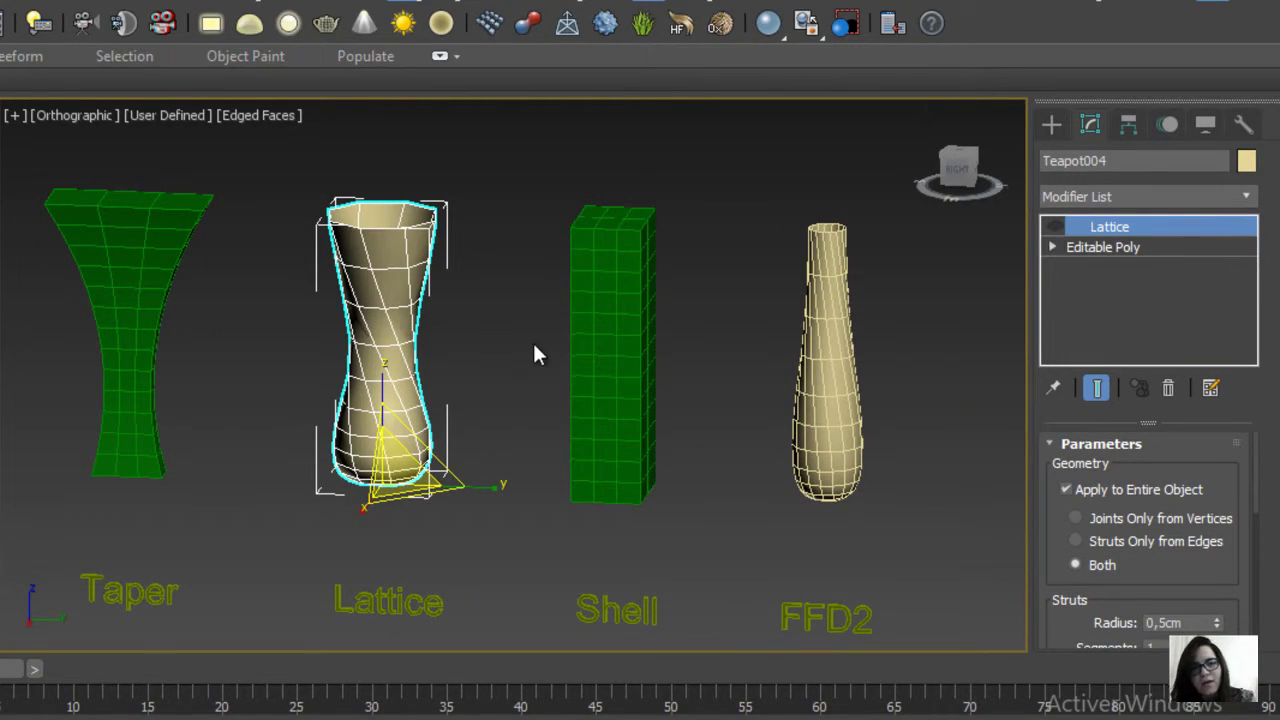
pyautogui.moveTo(533, 345); pyautogui.dragTo(539, 304, button='middle')
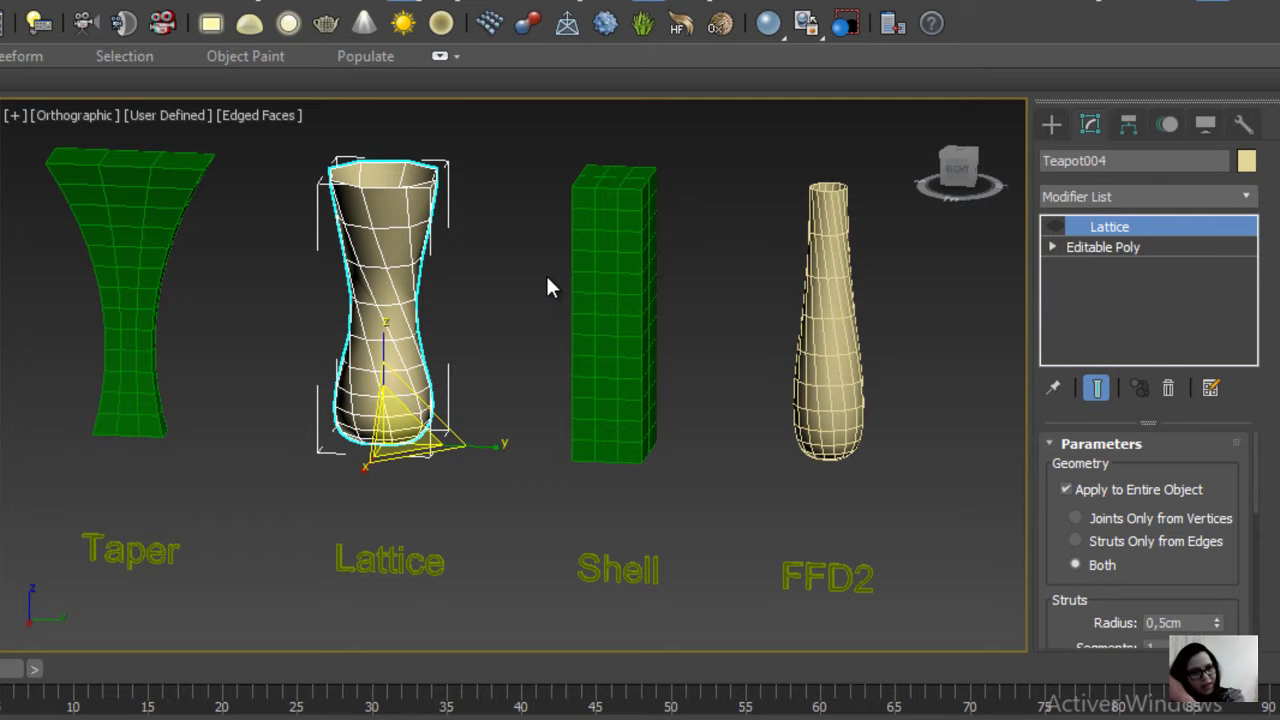
pyautogui.moveTo(426, 322)
pyautogui.keyDown('alt'); pyautogui.mouseDown(button='middle')
pyautogui.moveTo(459, 515)
pyautogui.moveTo(391, 289)
pyautogui.moveTo(471, 320)
pyautogui.mouseUp(button='middle'); pyautogui.keyUp('alt')
pyautogui.scroll(5, 474, 317)
pyautogui.scroll(-3, 474, 340)
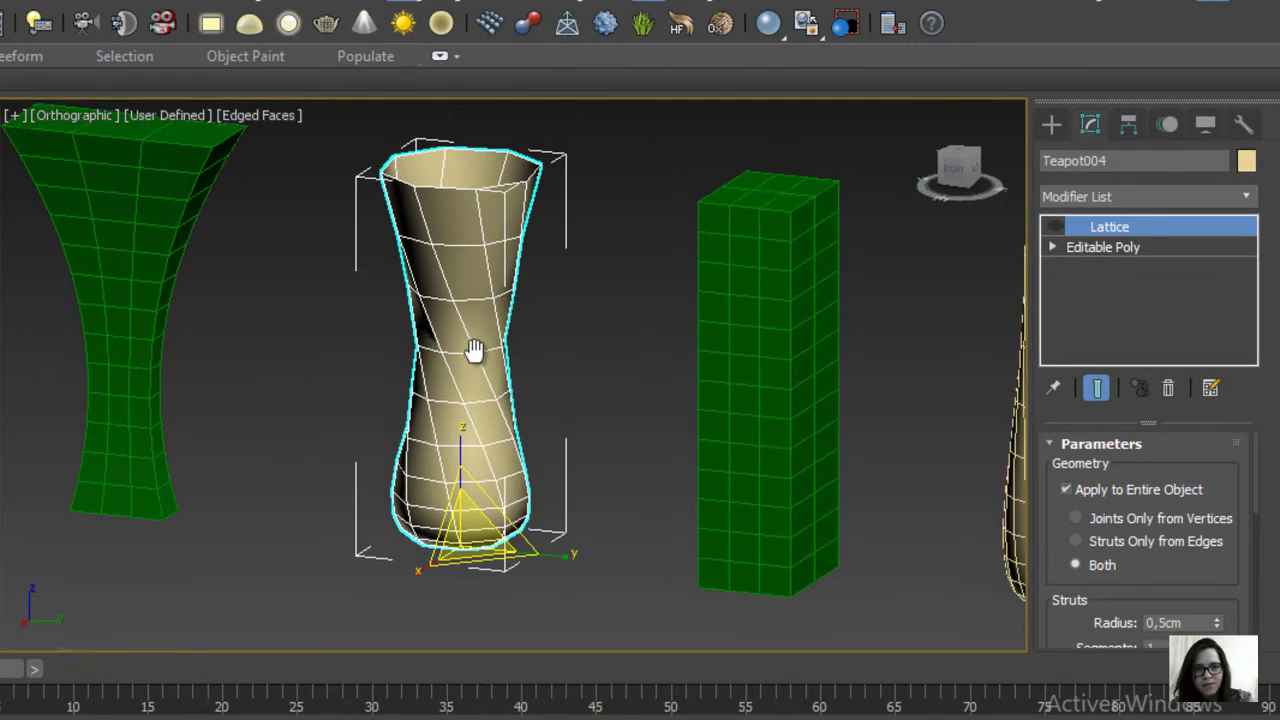
# Toggle the Lattice effect on and off again to compare, leaving it on
pyautogui.click(1055, 227)
pyautogui.moveTo(769, 331)
pyautogui.keyDown('alt'); pyautogui.mouseDown(button='middle')
pyautogui.moveTo(757, 391)
pyautogui.moveTo(737, 357)
pyautogui.moveTo(735, 255)
pyautogui.moveTo(786, 434)
pyautogui.mouseUp(button='middle'); pyautogui.keyUp('alt')
pyautogui.scroll(3, 786, 434)
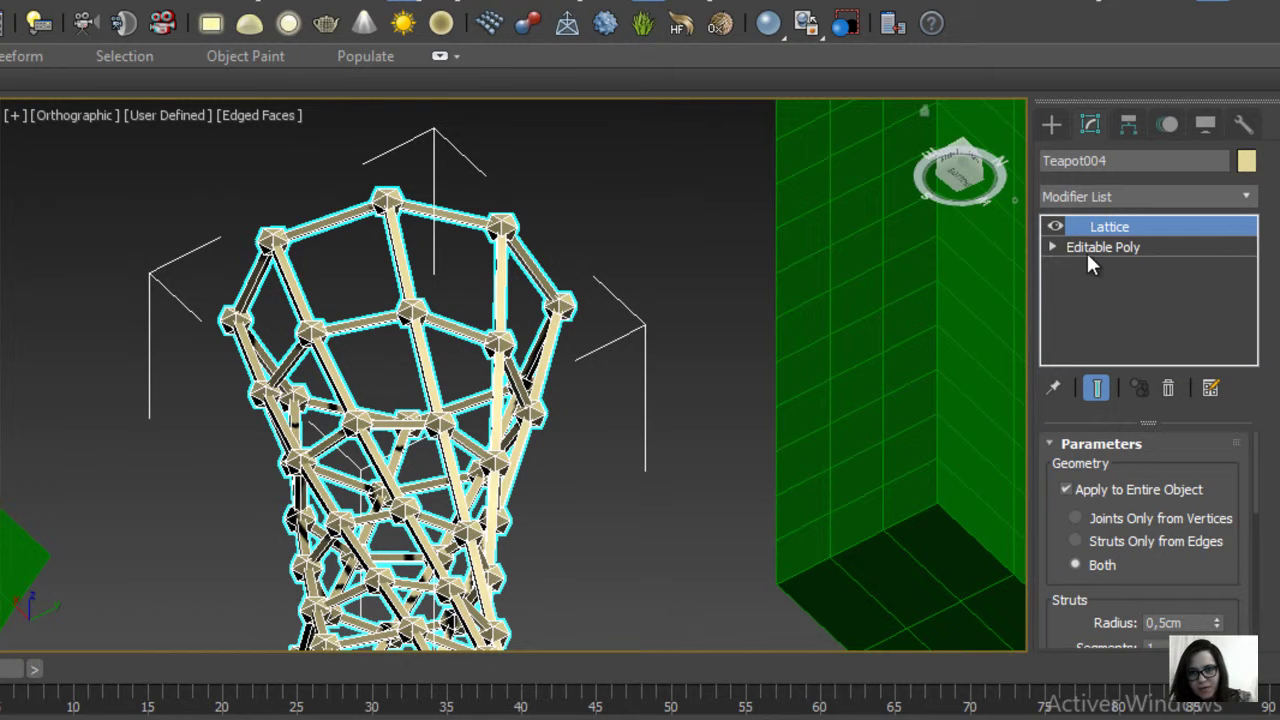
pyautogui.click(1055, 226)
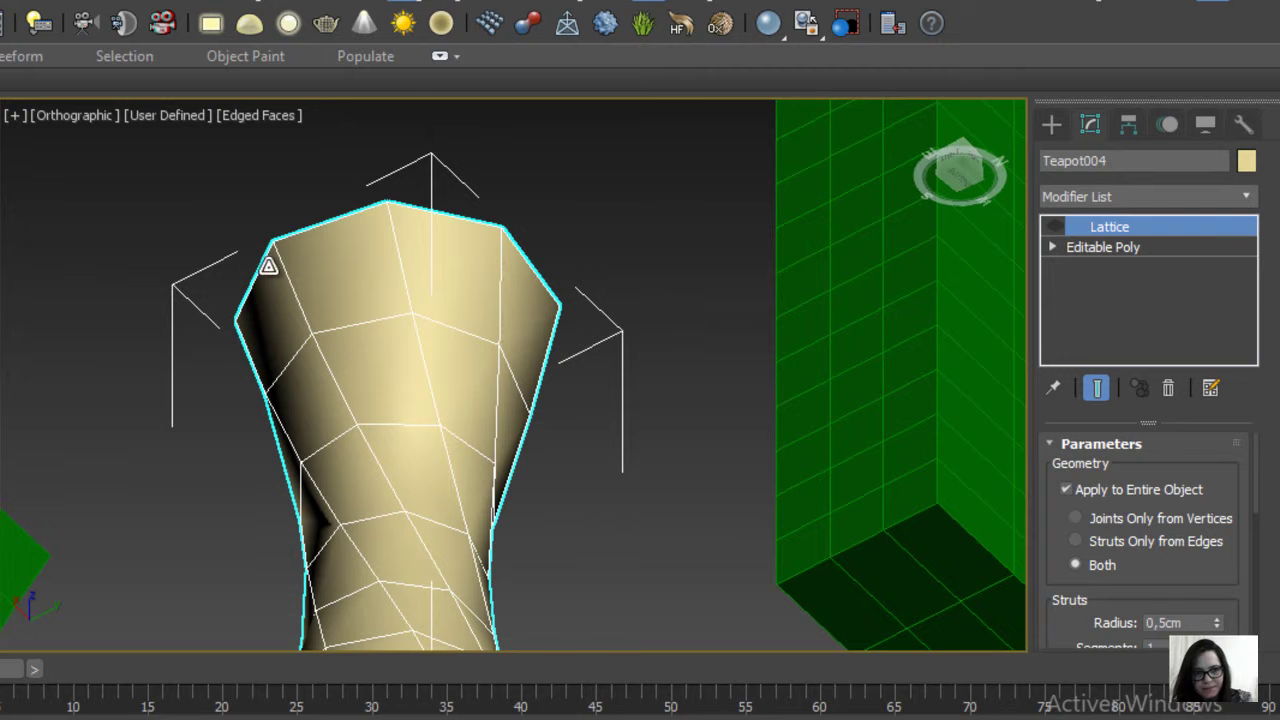
pyautogui.moveTo(403, 520)
pyautogui.keyDown('alt'); pyautogui.mouseDown(button='middle')
pyautogui.moveTo(391, 334)
pyautogui.moveTo(484, 474)
pyautogui.moveTo(460, 455)
pyautogui.mouseUp(button='middle'); pyautogui.keyUp('alt')
pyautogui.moveTo(470, 525); pyautogui.dragTo(466, 463, button='middle')
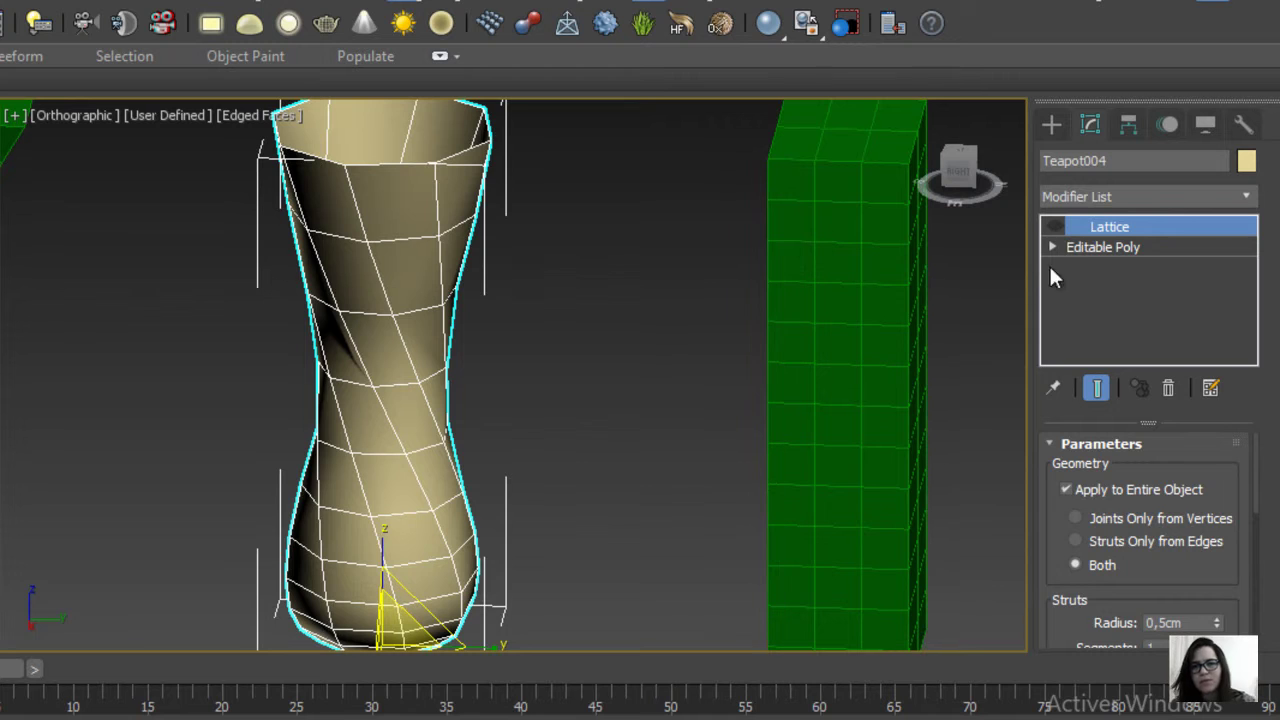
pyautogui.click(1052, 228)
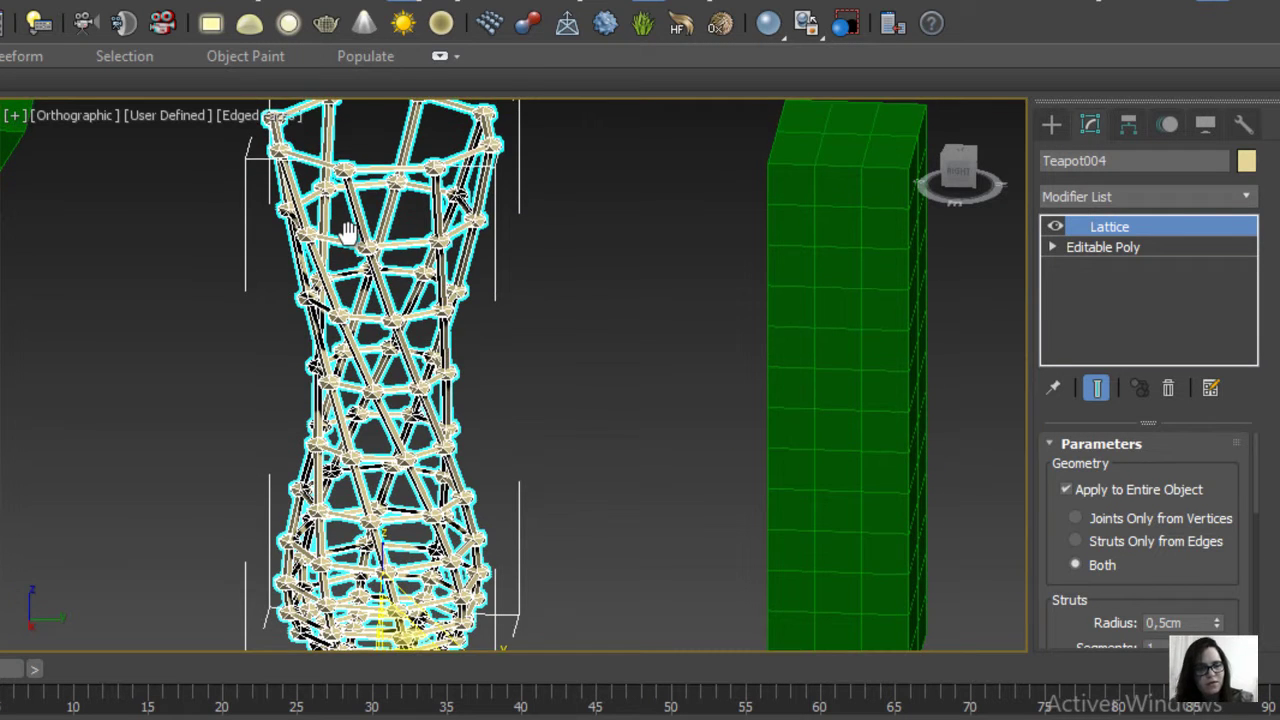
pyautogui.scroll(-2, 484, 370)
pyautogui.keyDown('alt'); pyautogui.moveTo(484, 378); pyautogui.dragTo(497, 363, button='middle'); pyautogui.keyUp('alt')
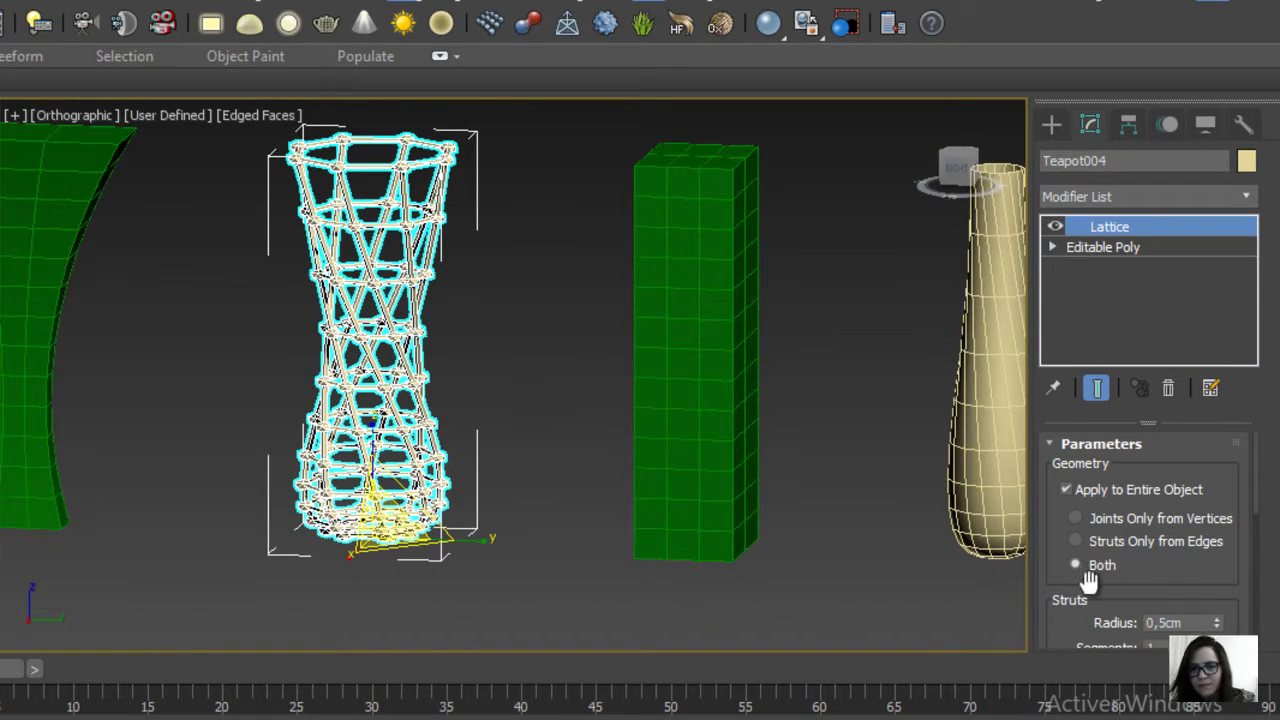
# Set the struts radius to 0,6cm, try more strut segments, then reset segments to 1
pyautogui.moveTo(1172, 597); pyautogui.dragTo(1180, 452)
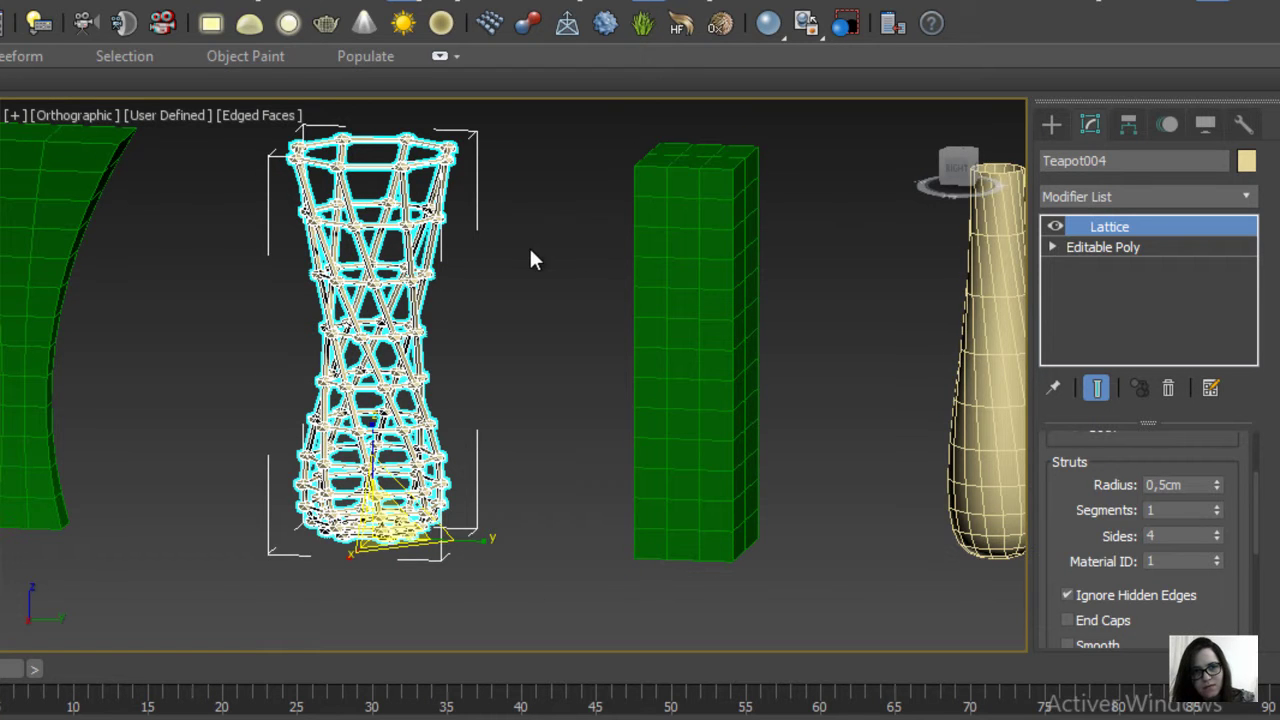
pyautogui.moveTo(531, 257); pyautogui.dragTo(539, 287, button='middle')
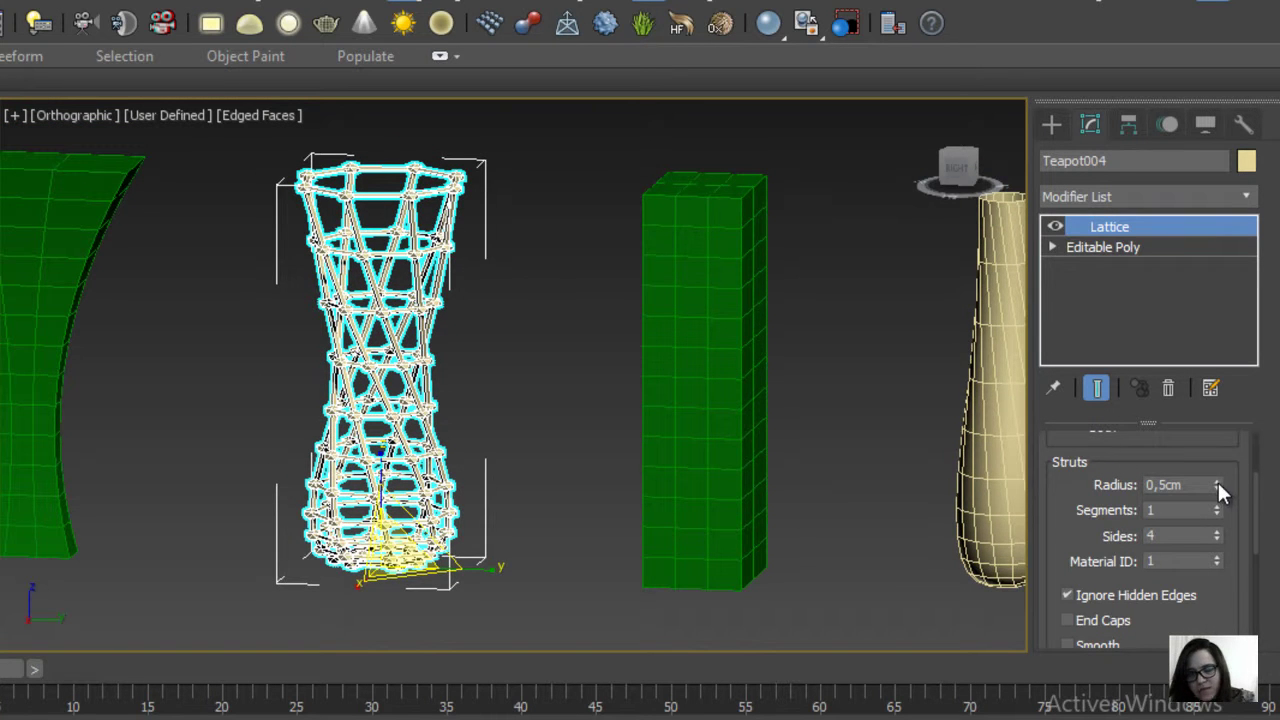
pyautogui.scroll(5, 737, 403)
pyautogui.scroll(3, 500, 345)
pyautogui.moveTo(500, 345); pyautogui.dragTo(763, 417, button='middle')
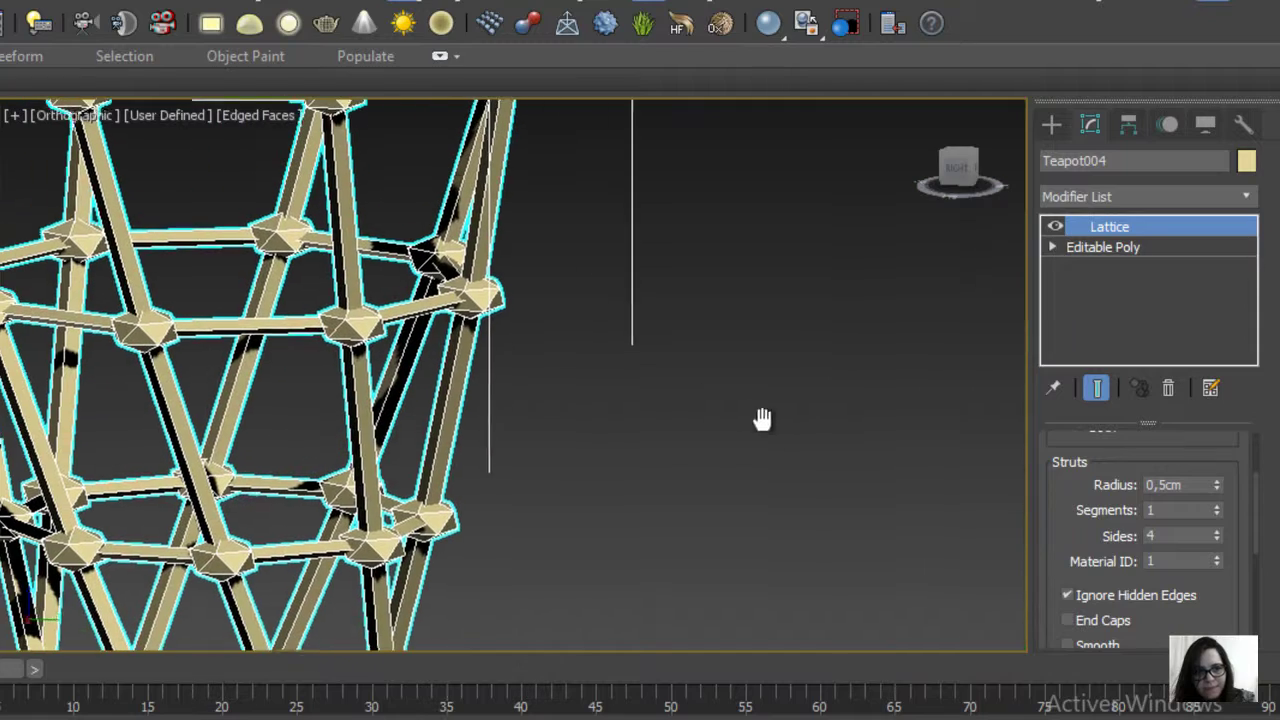
pyautogui.moveTo(1215, 483)
pyautogui.mouseDown()
pyautogui.moveTo(1215, 452)
pyautogui.moveTo(1224, 487)
pyautogui.mouseUp()
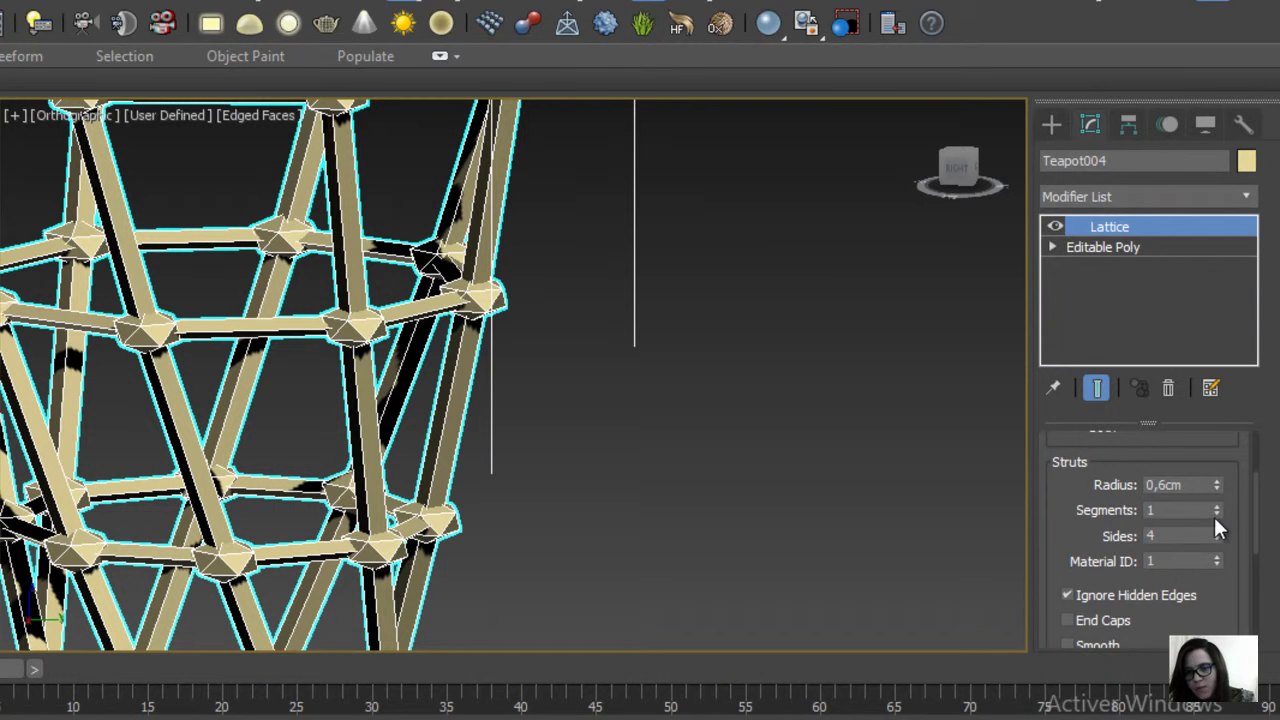
pyautogui.click(1216, 505)
pyautogui.click(1216, 505)
pyautogui.click(1216, 505)
pyautogui.rightClick(1218, 512)
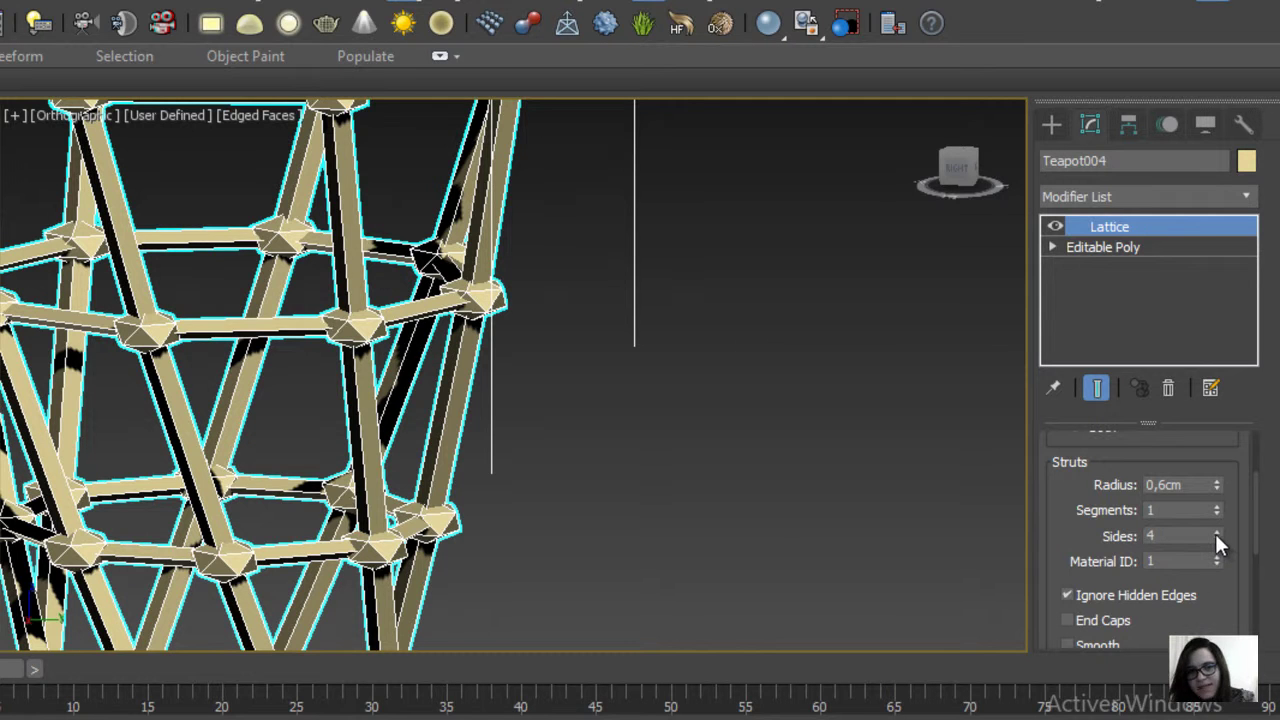
# Raise the strut sides to 12 to compare, then reduce them back to 4
pyautogui.click(1216, 533)
pyautogui.click(1216, 533)
pyautogui.click(1216, 533)
pyautogui.click(1216, 533)
pyautogui.click(1216, 533)
pyautogui.click(1216, 533)
pyautogui.click(1216, 533)
pyautogui.click(1216, 533)
pyautogui.moveTo(383, 278); pyautogui.dragTo(366, 491, button='middle')
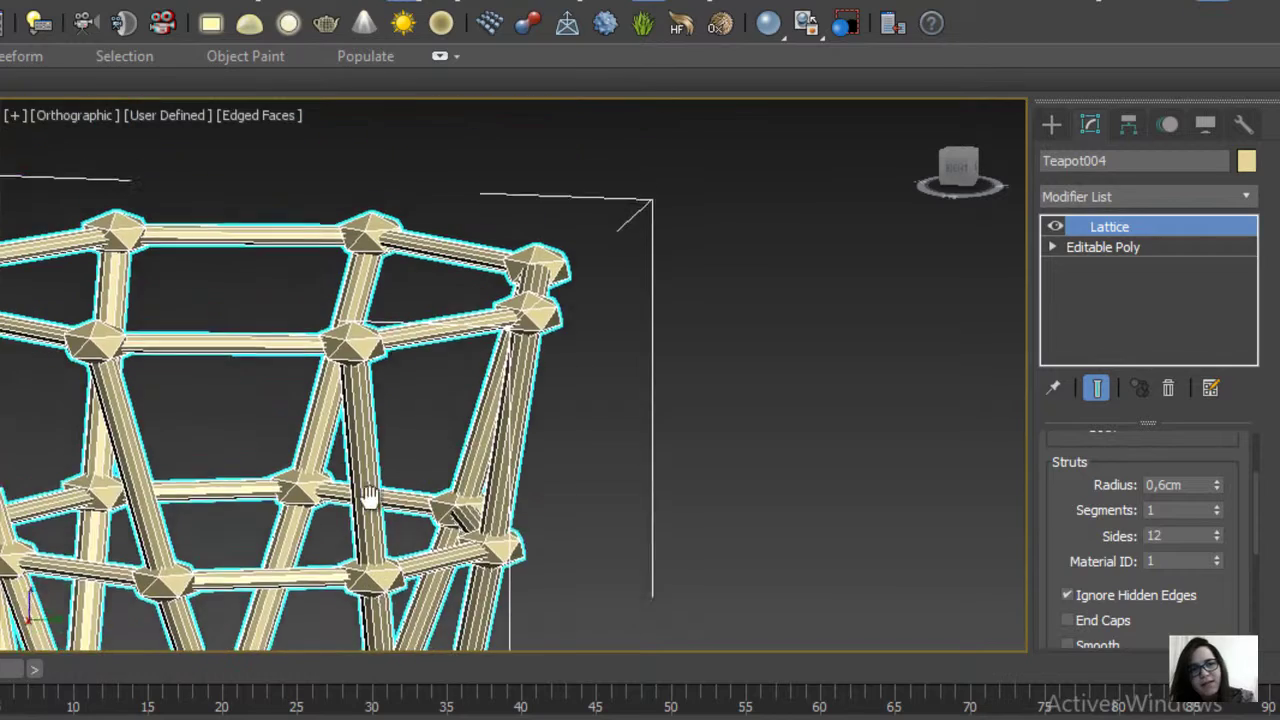
pyautogui.moveTo(414, 371); pyautogui.dragTo(435, 368, button='middle')
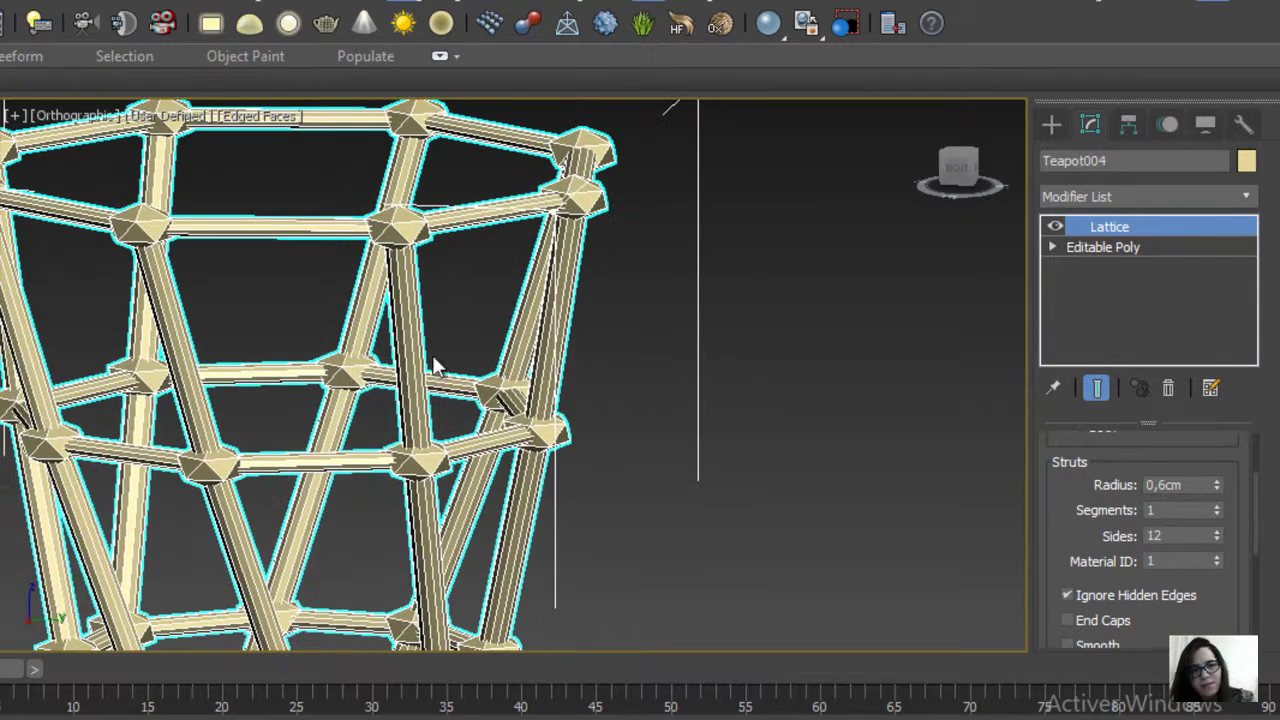
pyautogui.click(1218, 540)
pyautogui.click(1218, 540)
pyautogui.click(1218, 540)
pyautogui.click(1218, 540)
pyautogui.click(1218, 540)
pyautogui.click(1218, 540)
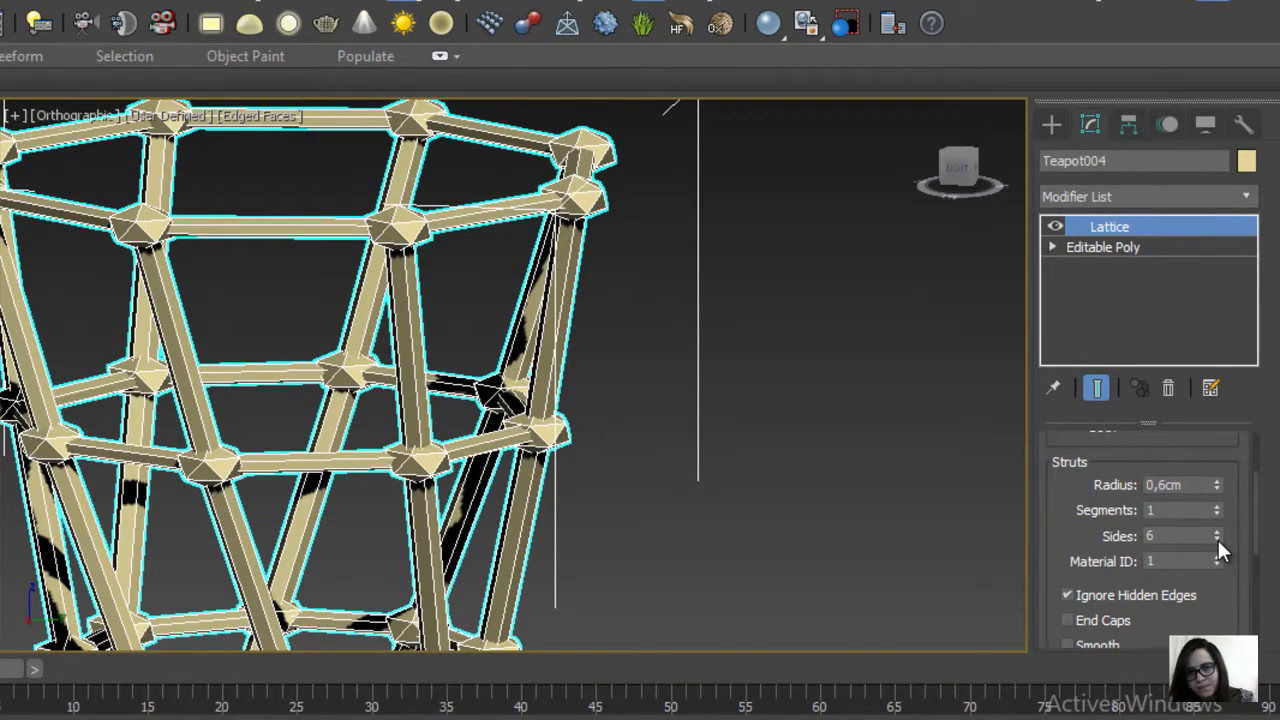
pyautogui.click(1218, 540)
pyautogui.click(1218, 540)
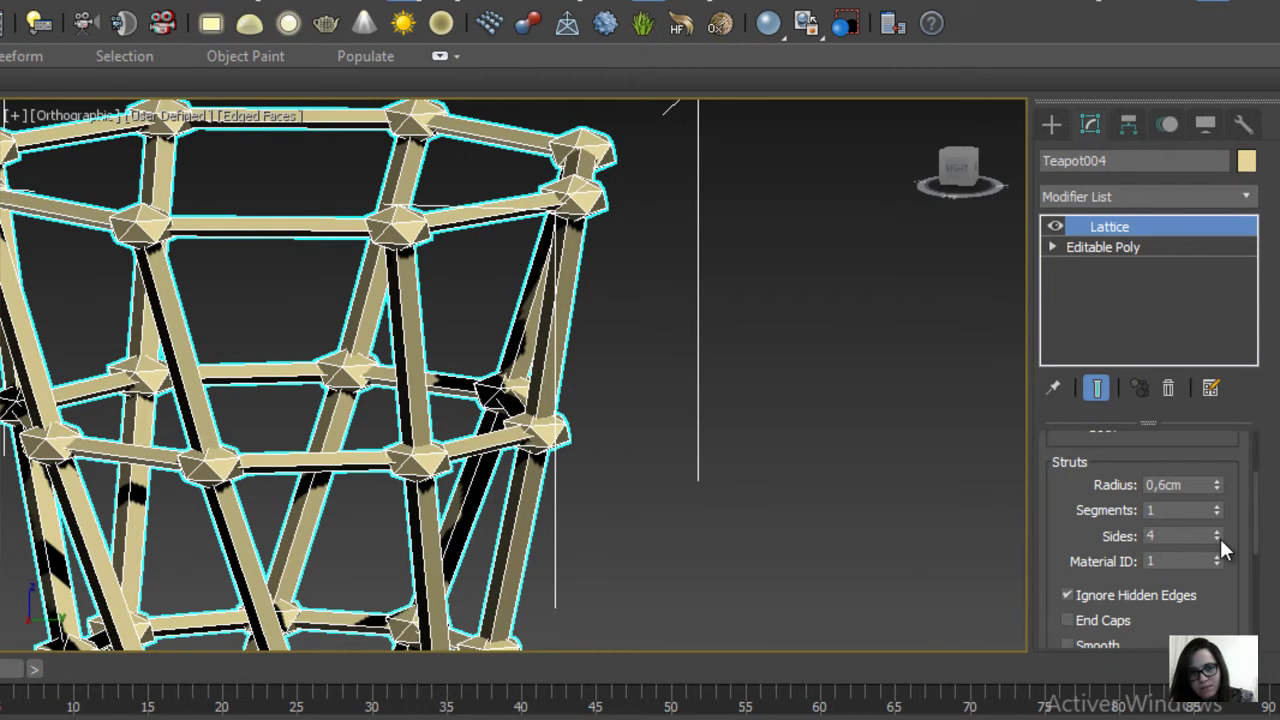
pyautogui.scroll(-3, 415, 356)
pyautogui.scroll(-3, 415, 356)
pyautogui.moveTo(481, 475); pyautogui.dragTo(475, 390, button='middle')
pyautogui.scroll(2, 475, 390)
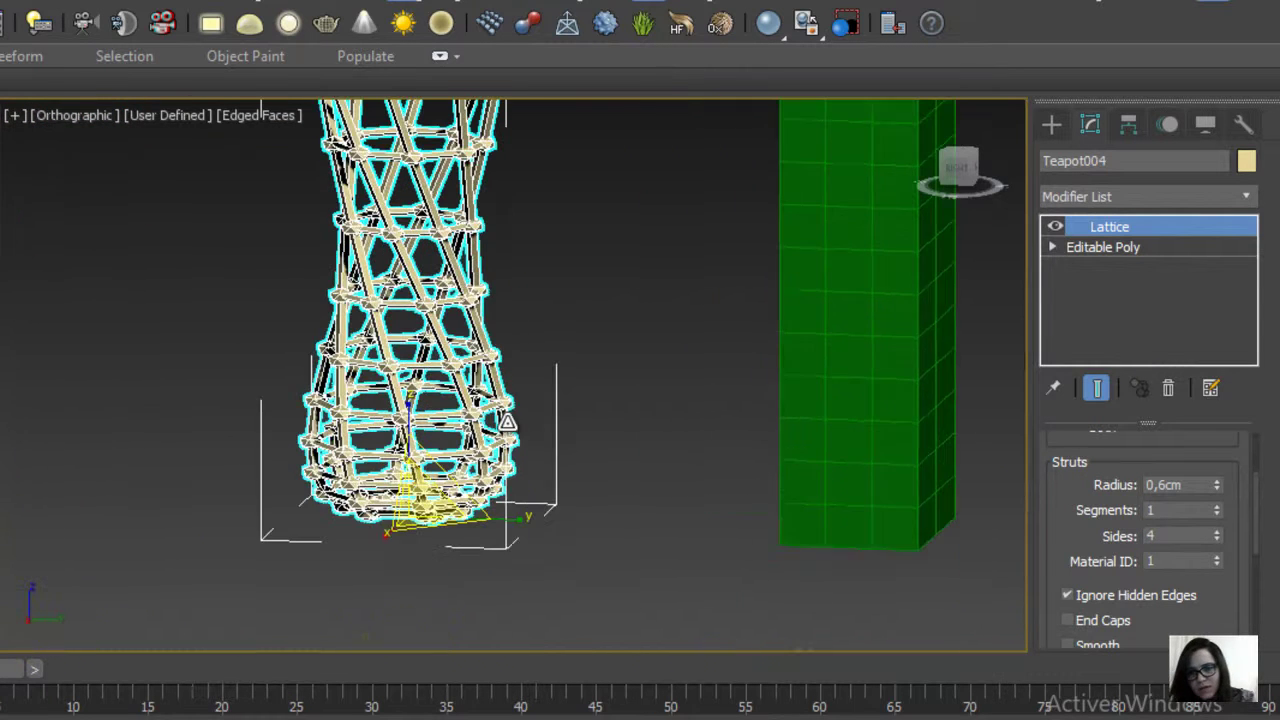
# Try Octa and Tetra joint bases, return to Icosa, and set joint radius to 2,15cm
pyautogui.moveTo(1083, 565); pyautogui.dragTo(1074, 349)
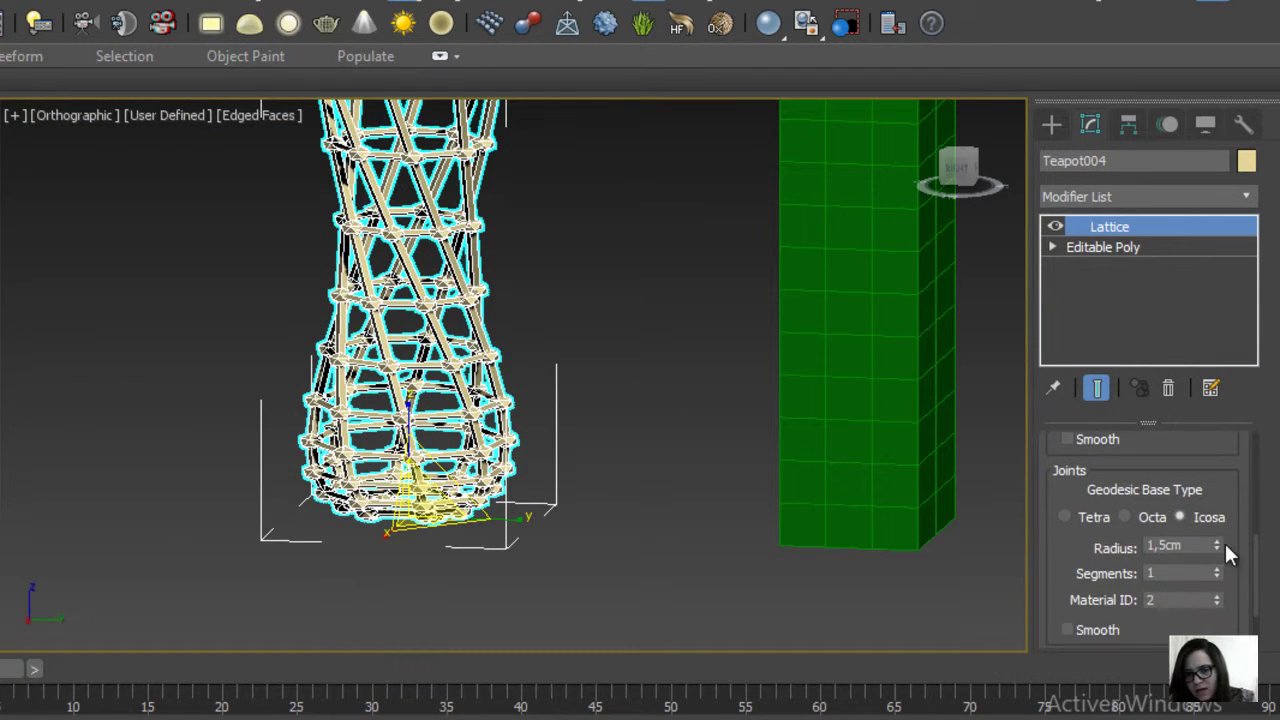
pyautogui.moveTo(1122, 474); pyautogui.dragTo(1126, 469)
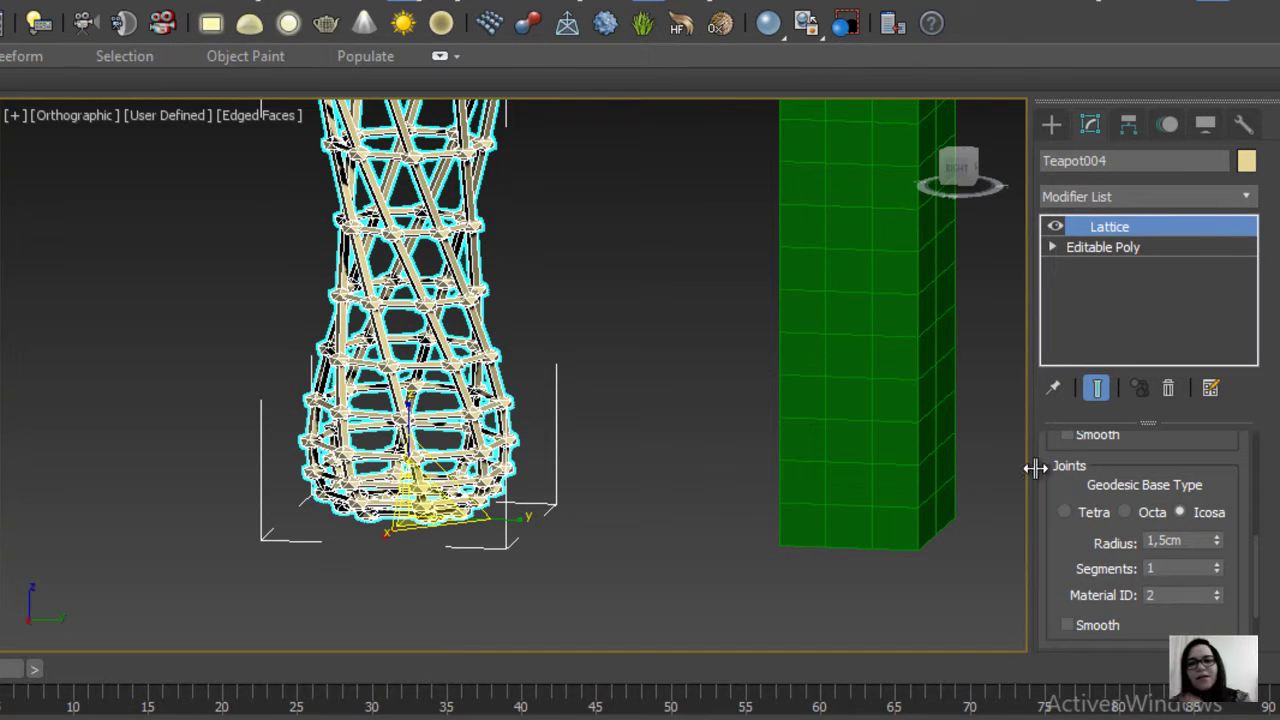
pyautogui.scroll(5, 402, 257)
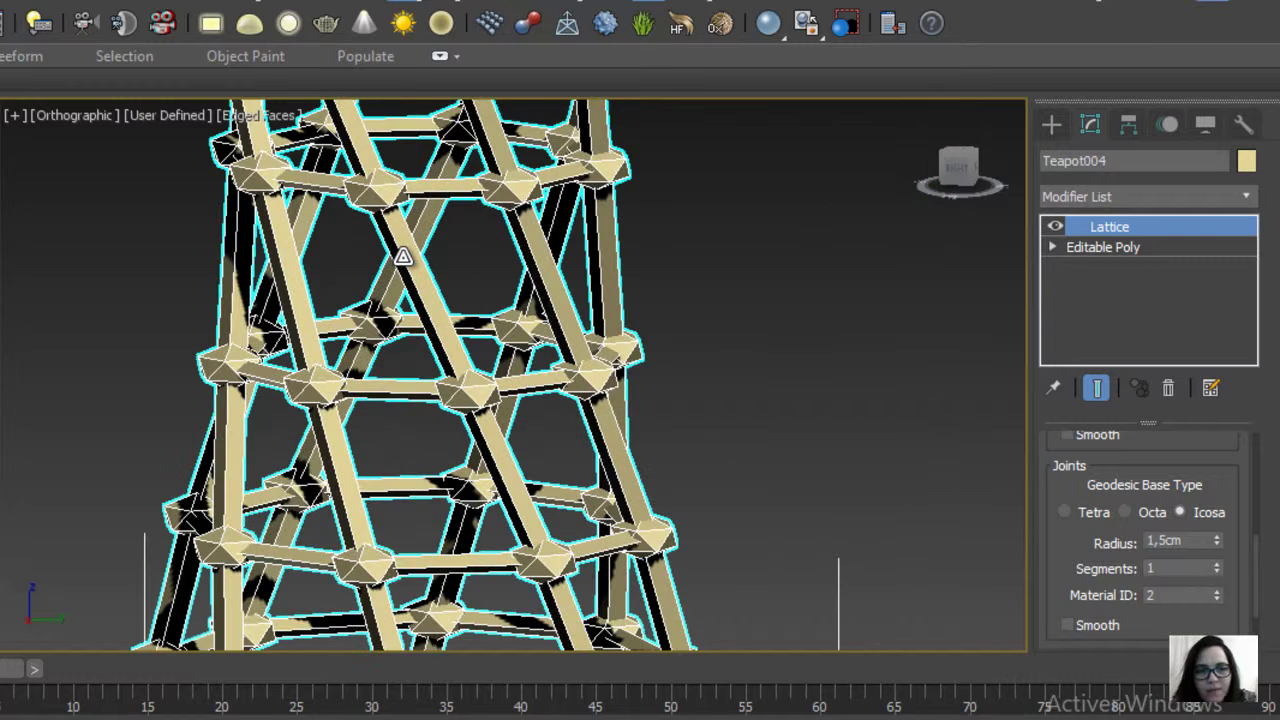
pyautogui.scroll(2, 489, 412)
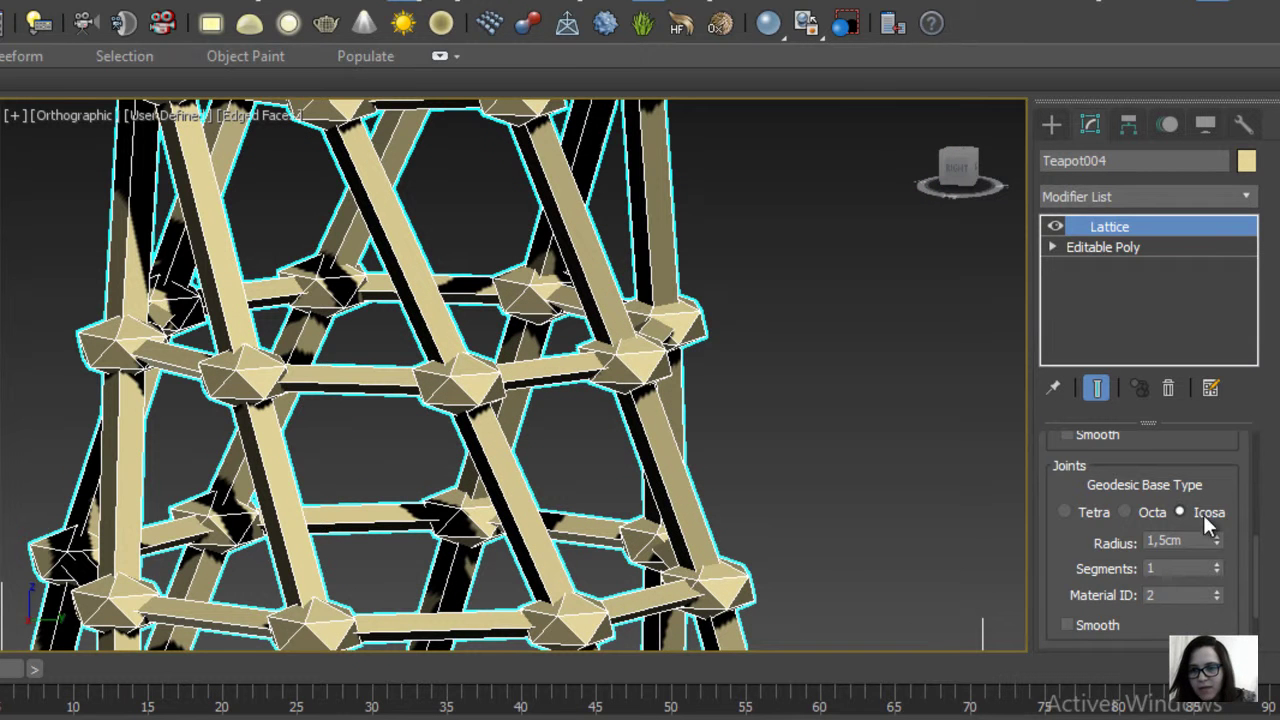
pyautogui.click(1125, 512)
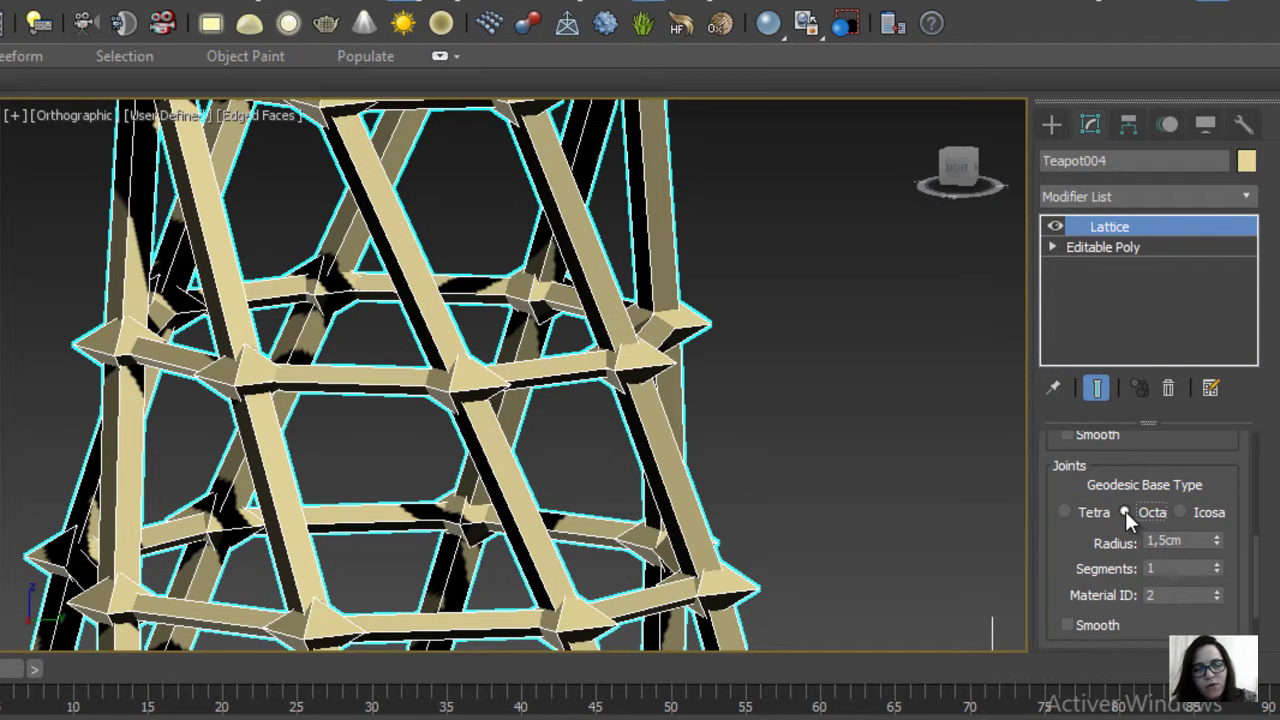
pyautogui.click(1064, 512)
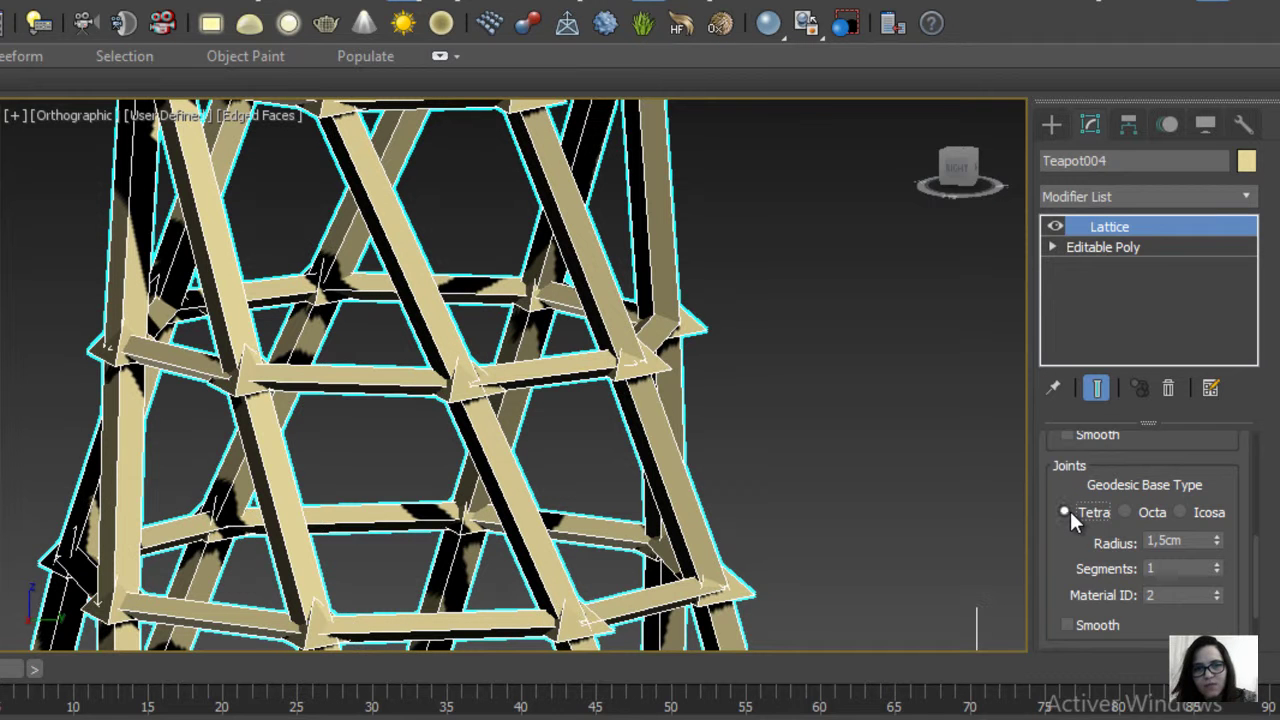
pyautogui.click(1184, 512)
pyautogui.moveTo(1218, 540)
pyautogui.mouseDown()
pyautogui.moveTo(1214, 516)
pyautogui.moveTo(1216, 536)
pyautogui.mouseUp()
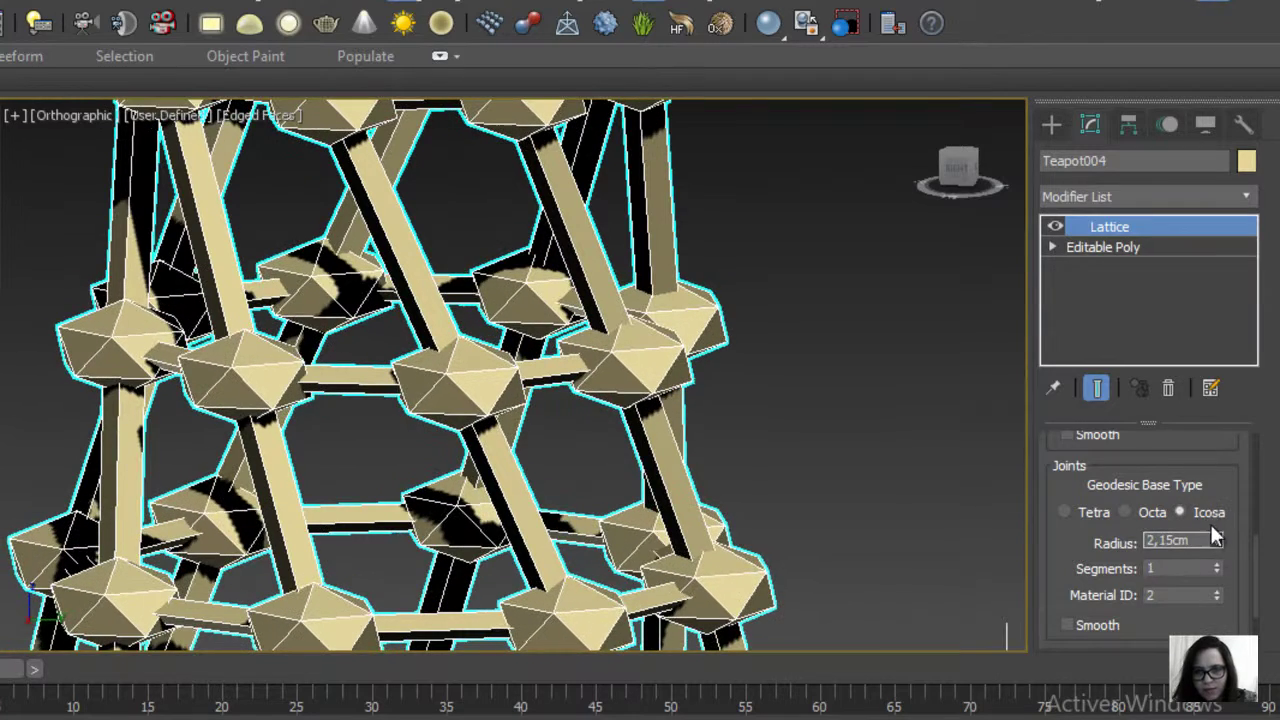
# Preview 3 joint segments, then set joint segments back to 1
pyautogui.click(1217, 563)
pyautogui.click(1217, 563)
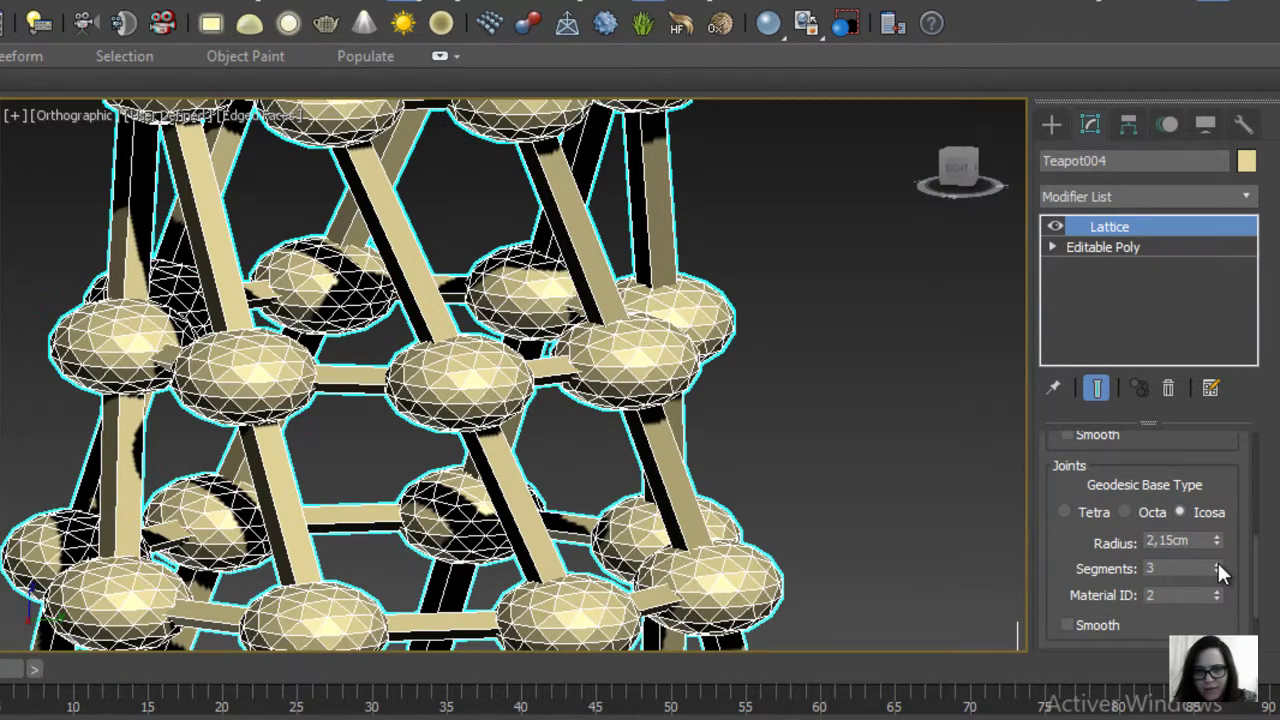
pyautogui.click(1218, 567)
pyautogui.click(1218, 567)
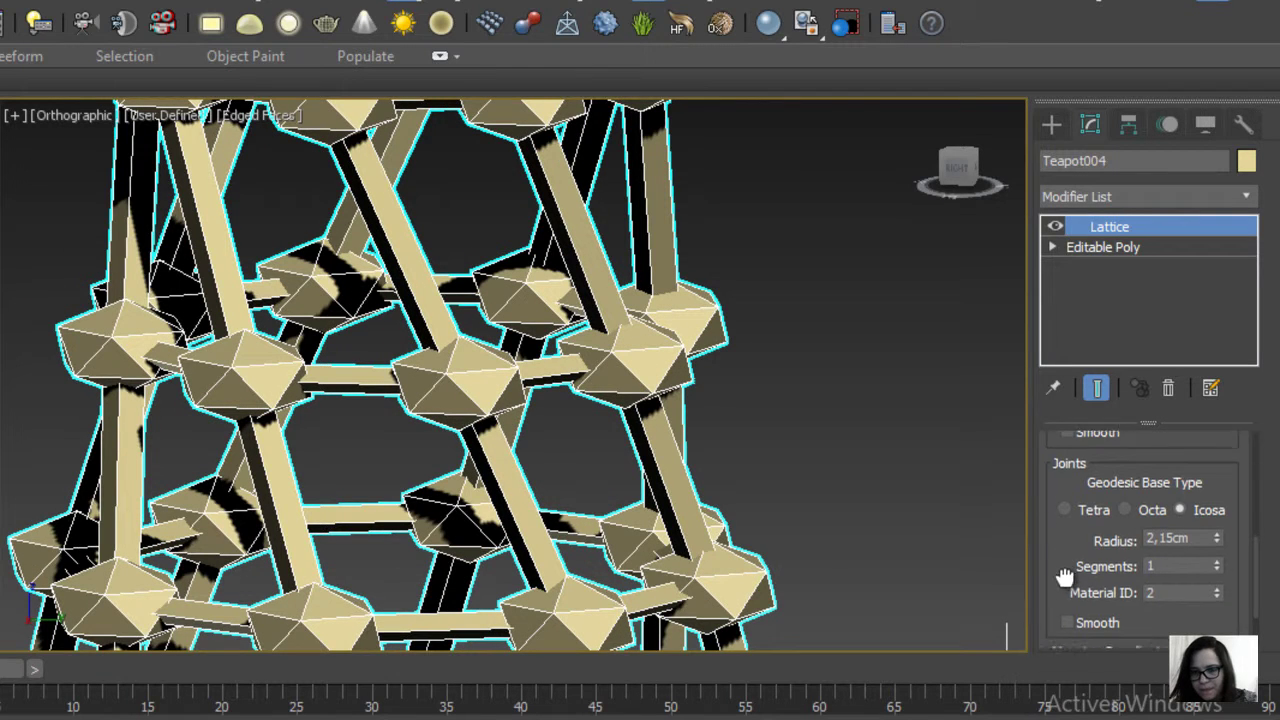
pyautogui.moveTo(1063, 569); pyautogui.dragTo(1065, 435)
pyautogui.moveTo(1072, 498); pyautogui.dragTo(1078, 670)
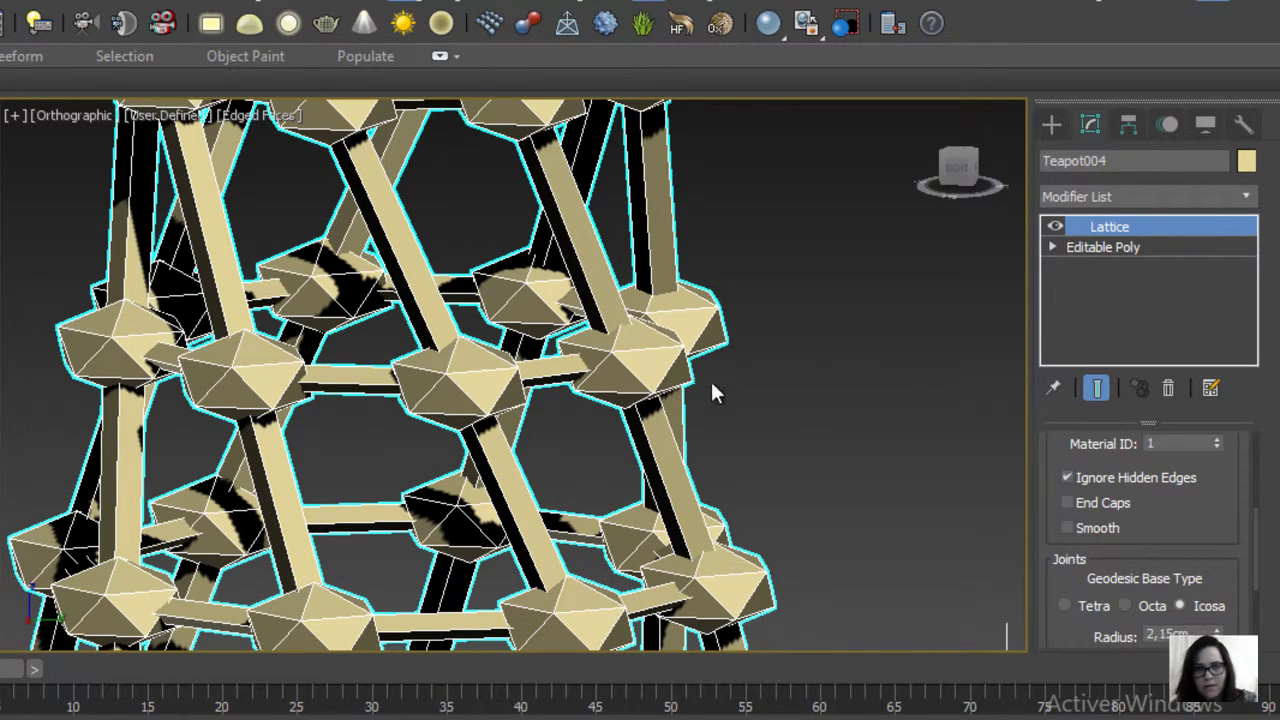
pyautogui.scroll(-5, 712, 392)
pyautogui.moveTo(343, 414); pyautogui.dragTo(771, 391, button='middle')
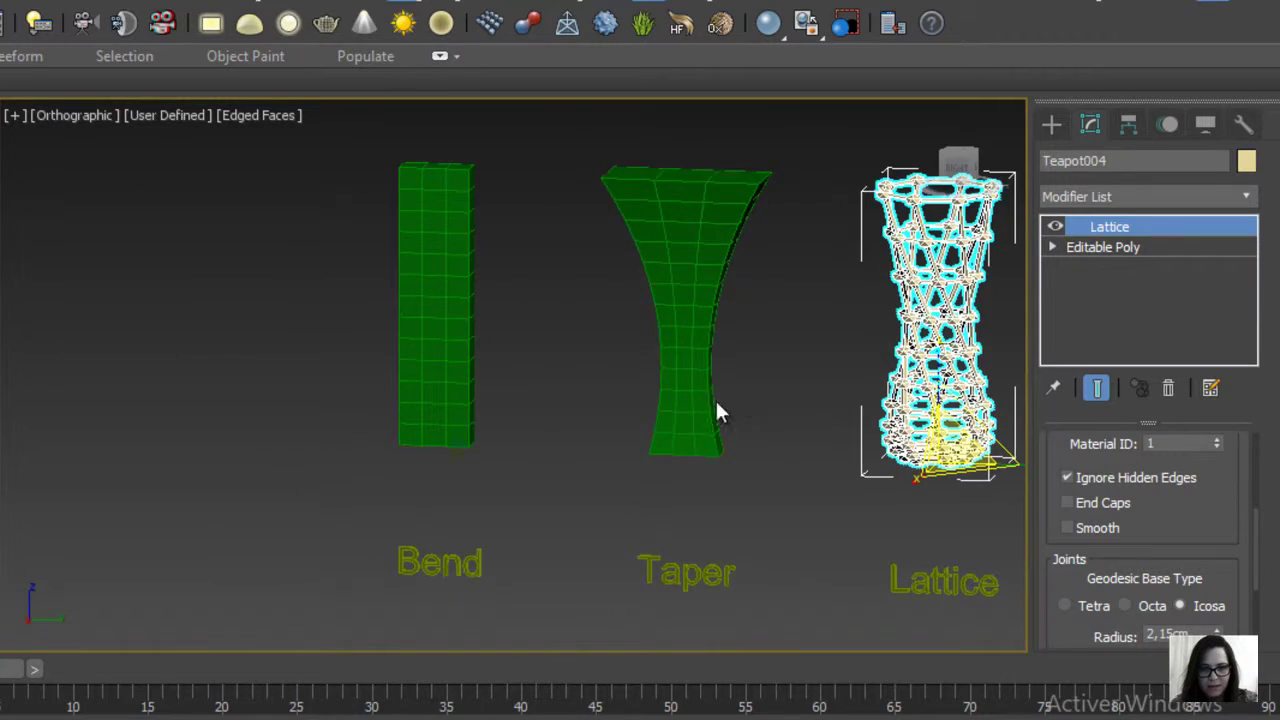
# Select the Taper box, toggle its Taper modifier off and back on, and open the Modifier List
pyautogui.click(717, 405)
pyautogui.moveTo(714, 343)
pyautogui.mouseDown(button='middle')
pyautogui.moveTo(475, 318)
pyautogui.moveTo(523, 351)
pyautogui.mouseUp(button='middle')
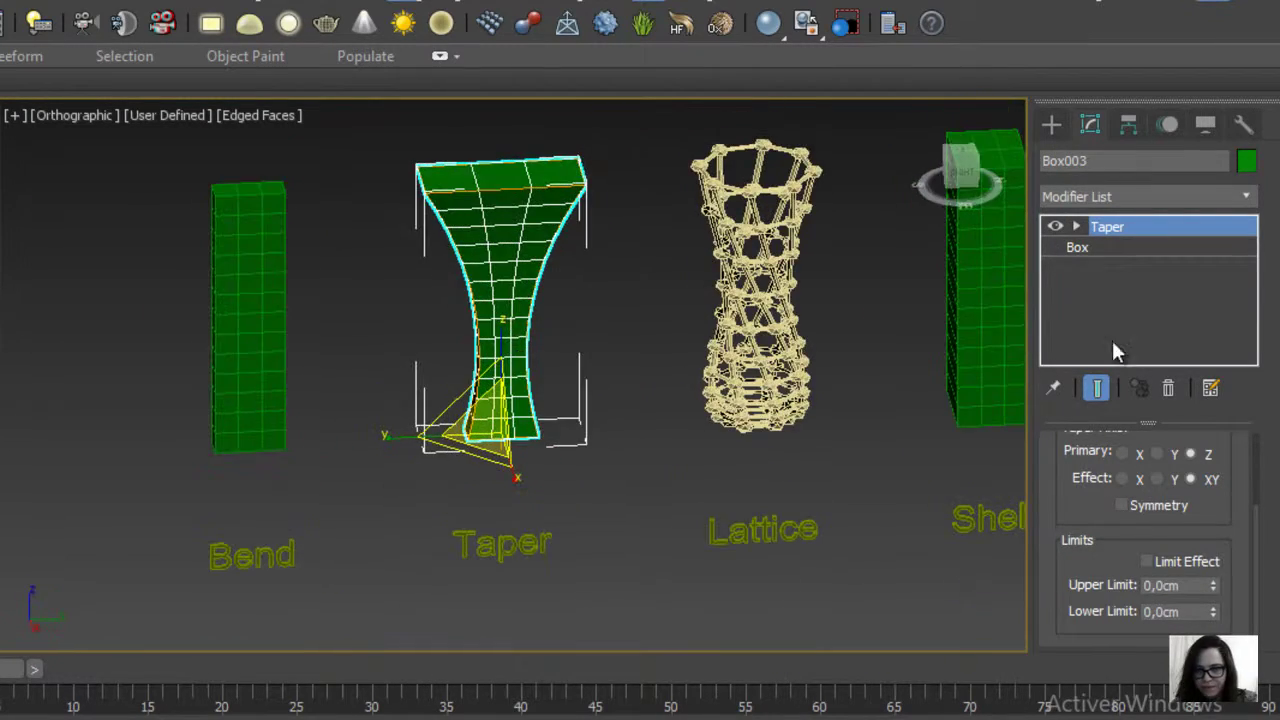
pyautogui.click(1055, 227)
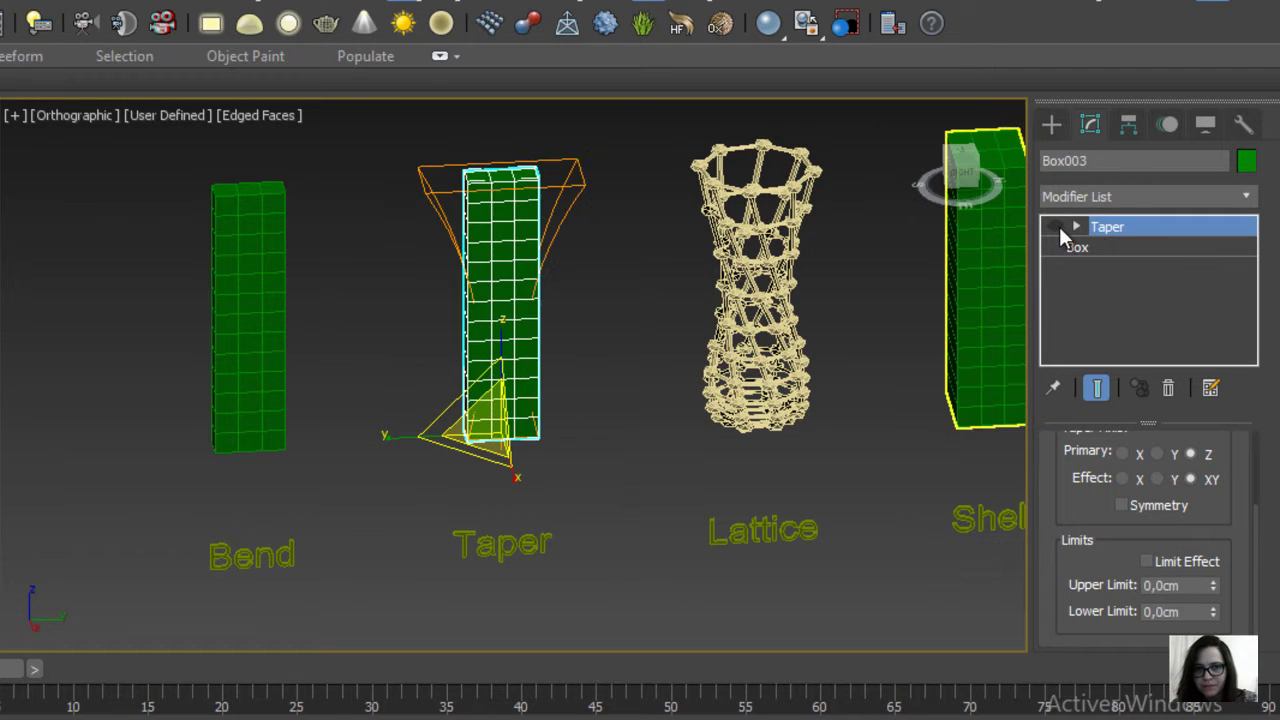
pyautogui.moveTo(740, 310)
pyautogui.keyDown('alt'); pyautogui.mouseDown(button='middle')
pyautogui.moveTo(589, 318)
pyautogui.moveTo(745, 383)
pyautogui.mouseUp(button='middle'); pyautogui.keyUp('alt')
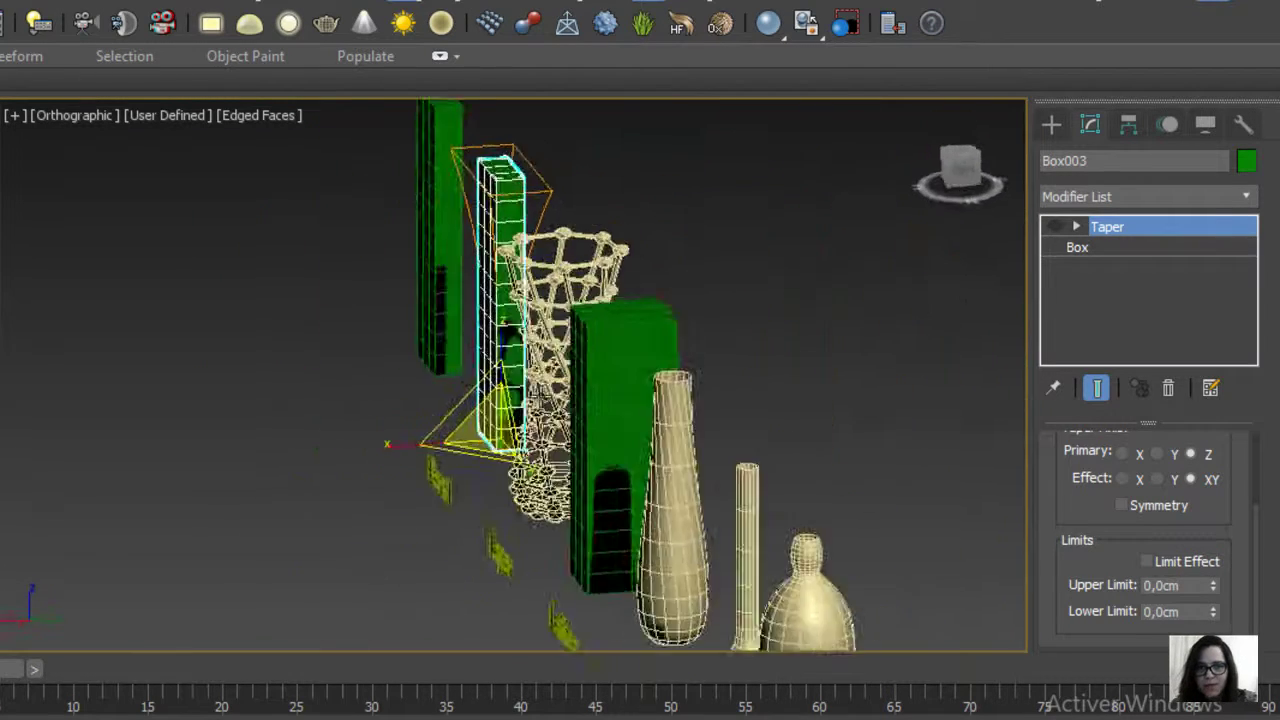
pyautogui.click(1055, 227)
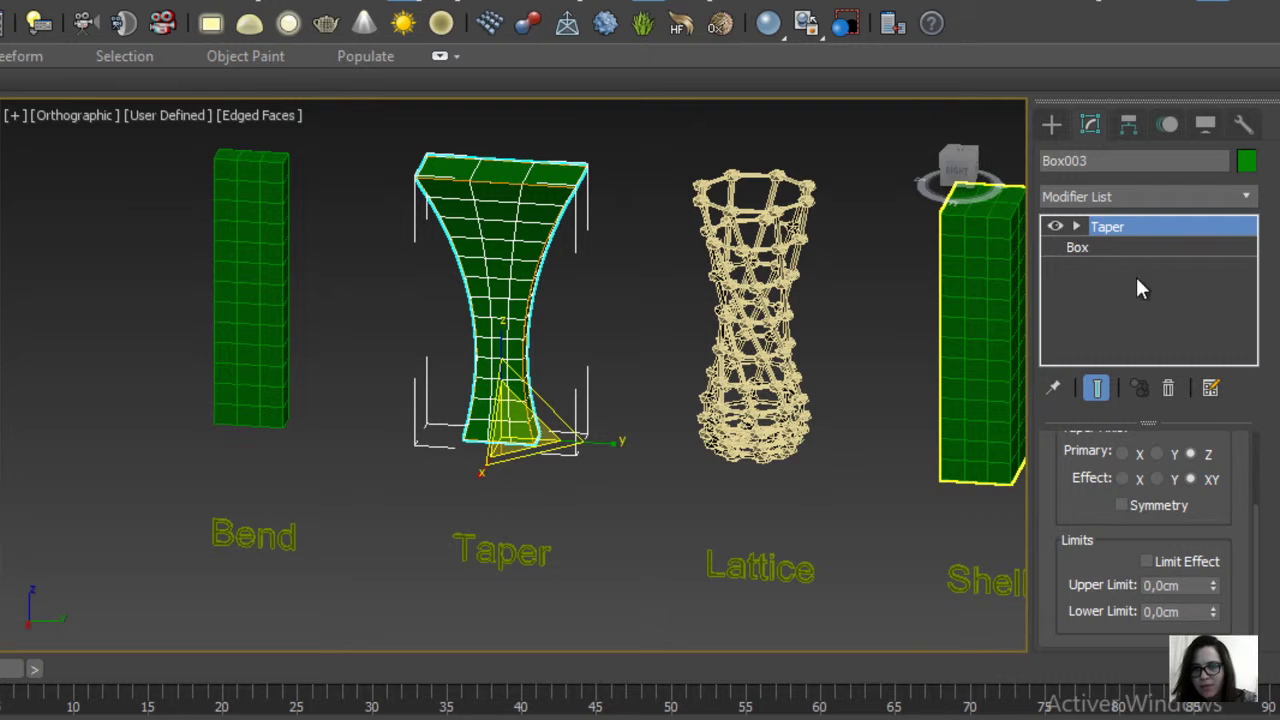
pyautogui.moveTo(512, 297)
pyautogui.keyDown('alt'); pyautogui.mouseDown(button='middle')
pyautogui.moveTo(602, 340)
pyautogui.moveTo(641, 296)
pyautogui.mouseUp(button='middle'); pyautogui.keyUp('alt')
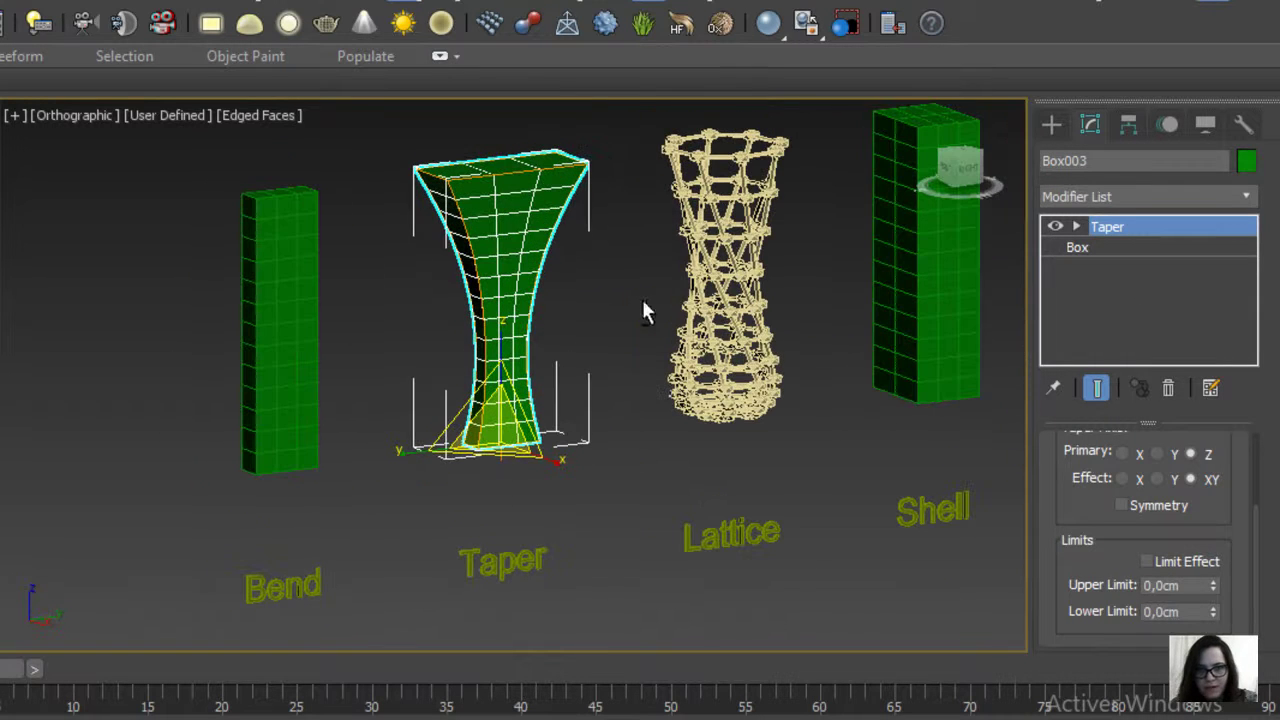
pyautogui.click(1108, 196)
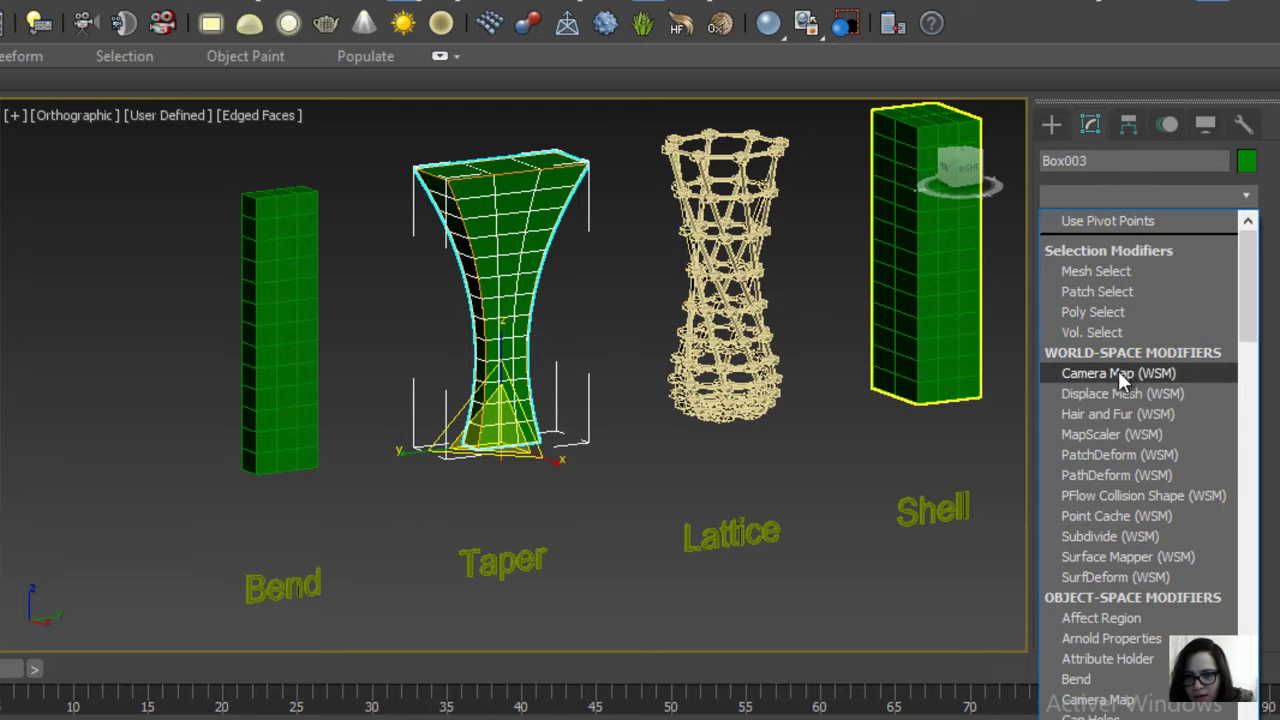
pyautogui.scroll(-1, 1102, 472)
pyautogui.scroll(-1, 1102, 472)
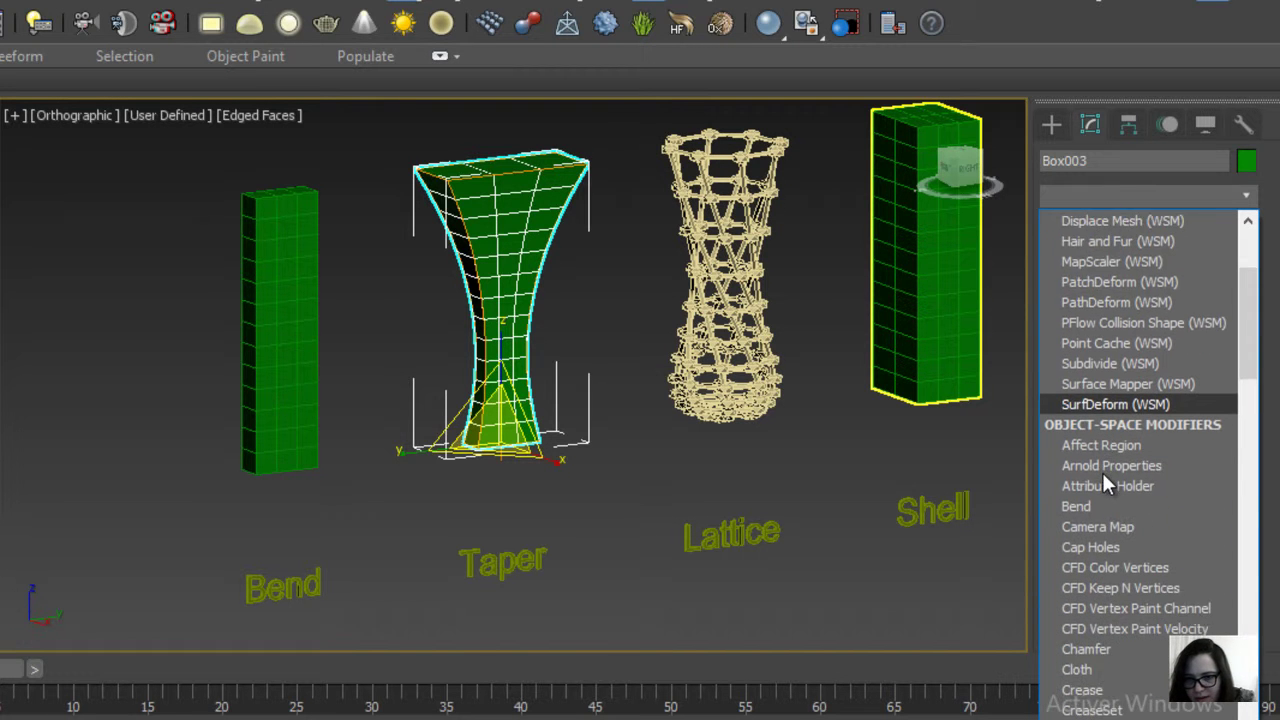
pyautogui.scroll(-1, 1102, 472)
pyautogui.scroll(-1, 1102, 472)
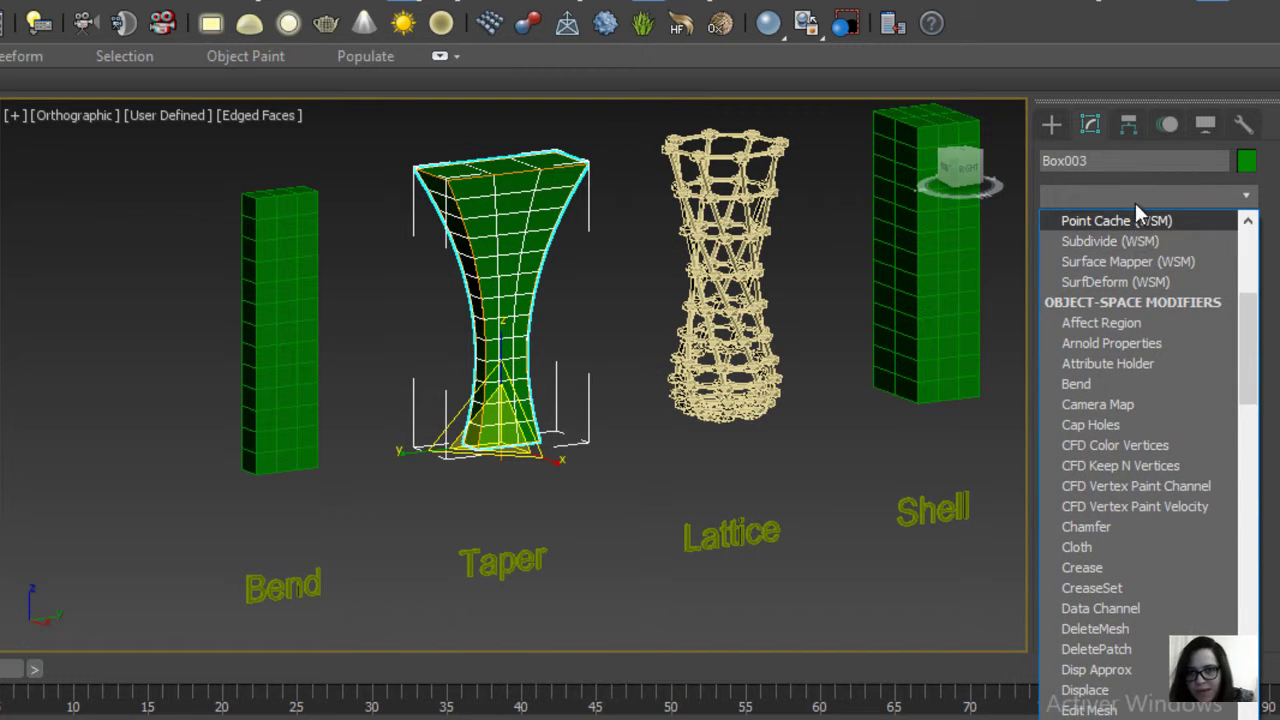
pyautogui.click(1136, 200)
pyautogui.click(1134, 194)
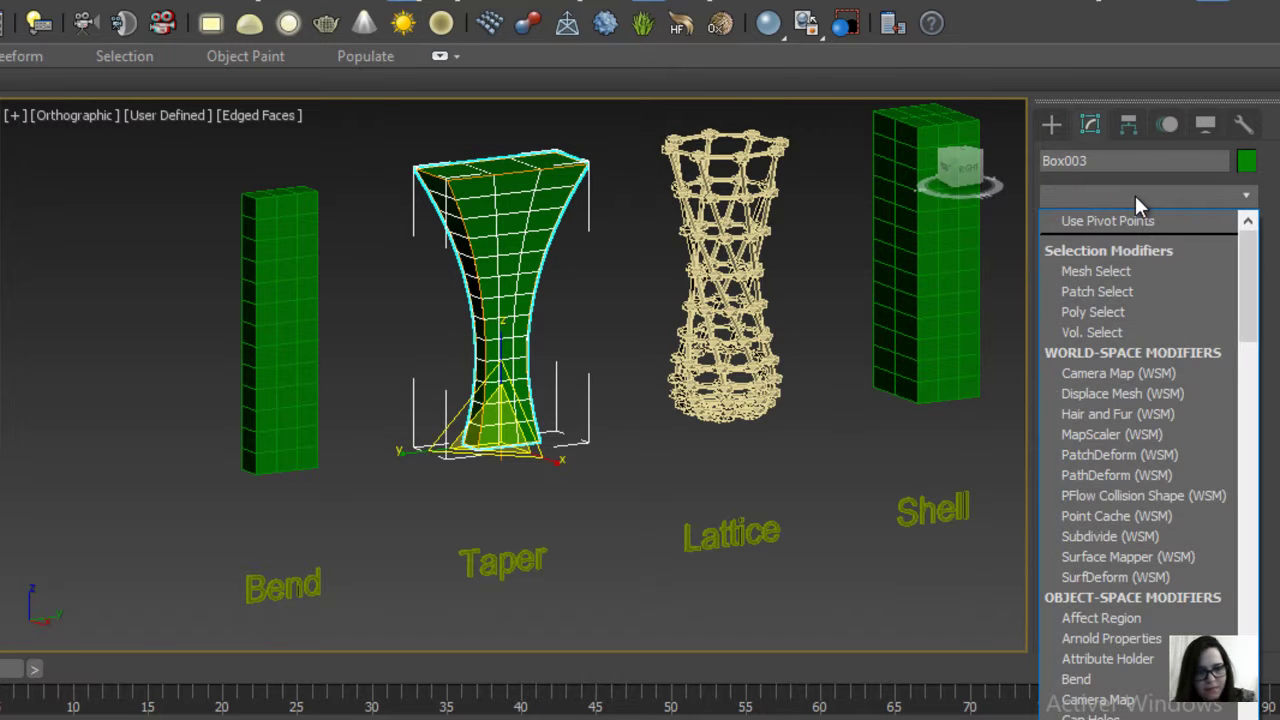
pyautogui.press('t')
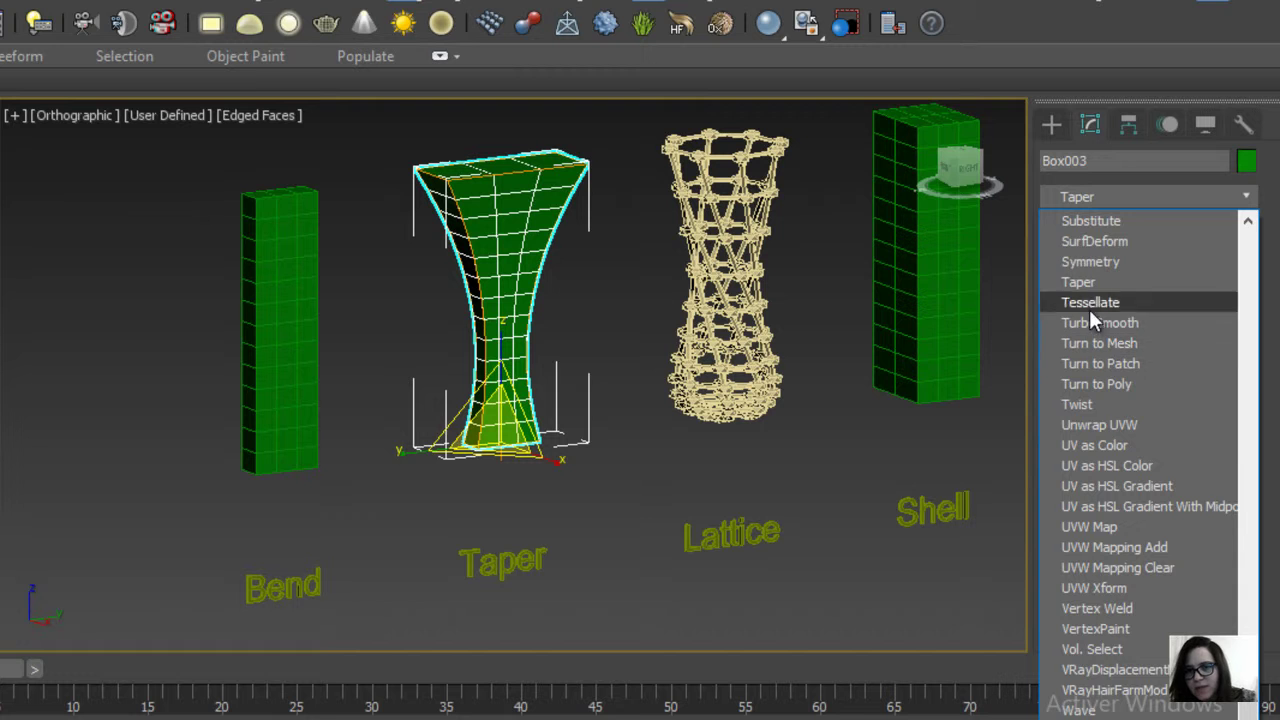
pyautogui.click(1131, 201)
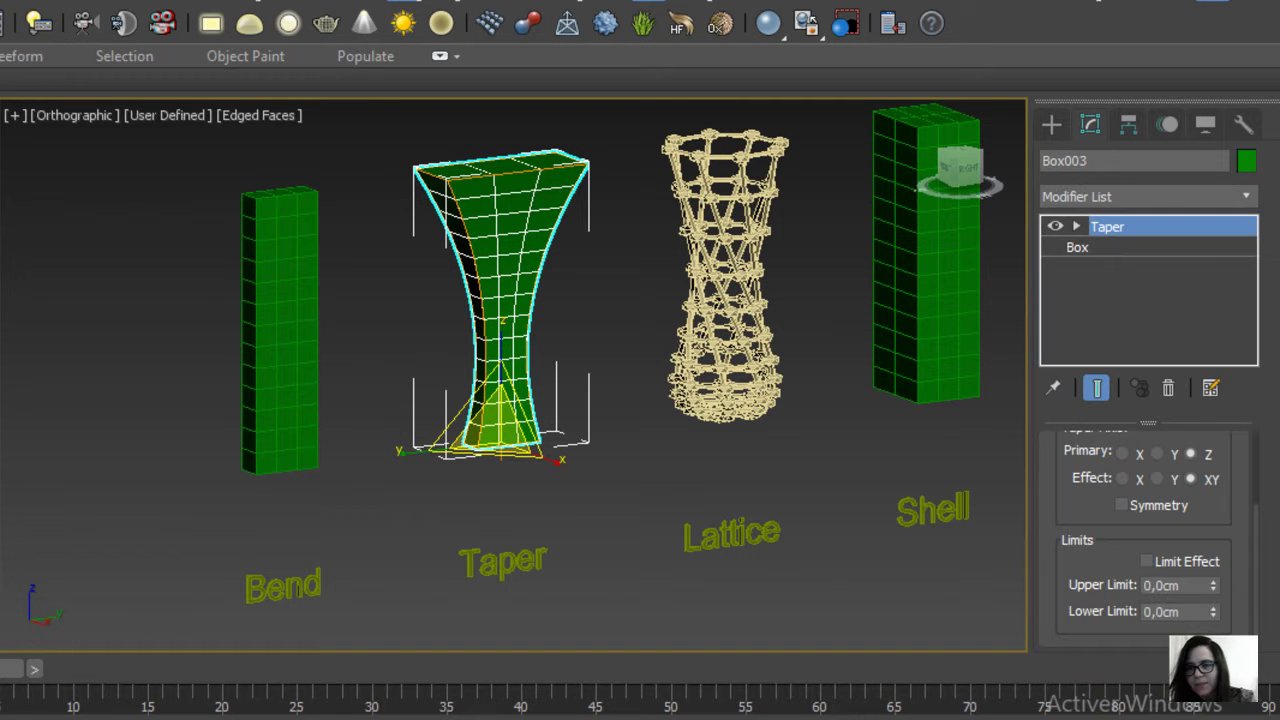
# Set the Taper Amount to 1,38 and Curve to -4,4 for a narrow-waisted flared shape
pyautogui.scroll(2, 1222, 500)
pyautogui.scroll(2, 1222, 540)
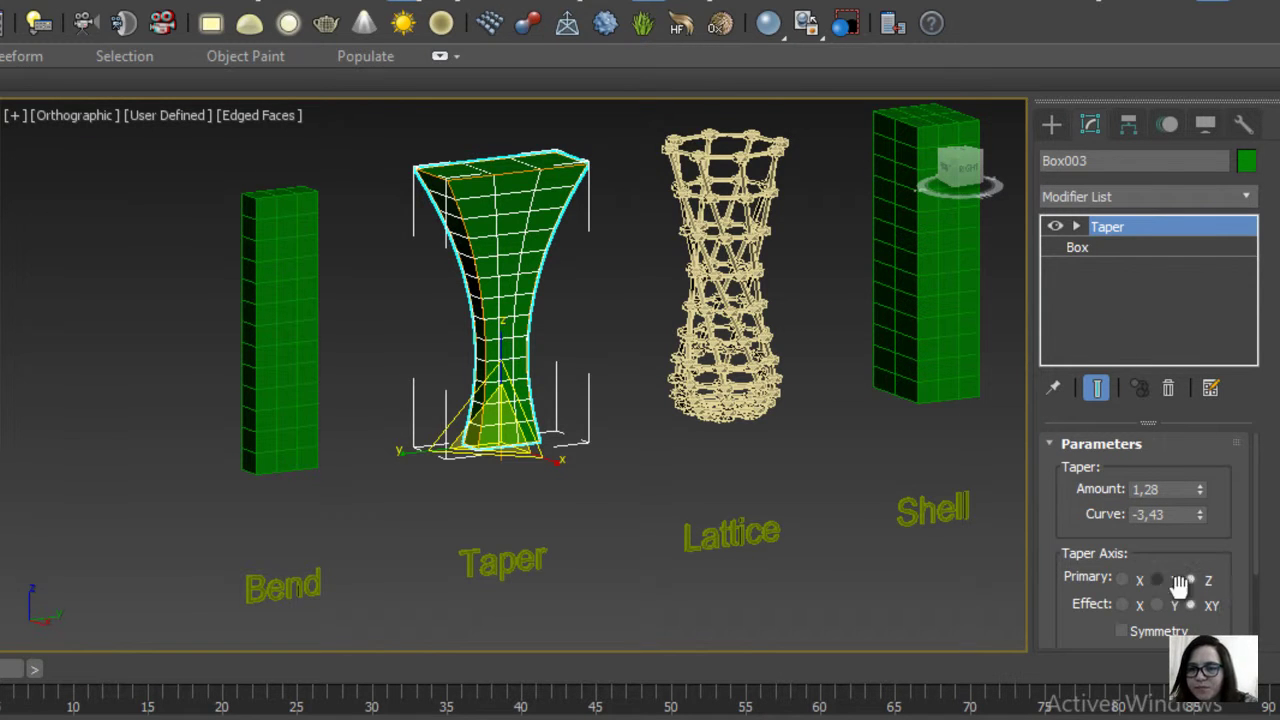
pyautogui.moveTo(1199, 488)
pyautogui.mouseDown()
pyautogui.moveTo(1200, 472)
pyautogui.moveTo(1199, 514)
pyautogui.mouseUp()
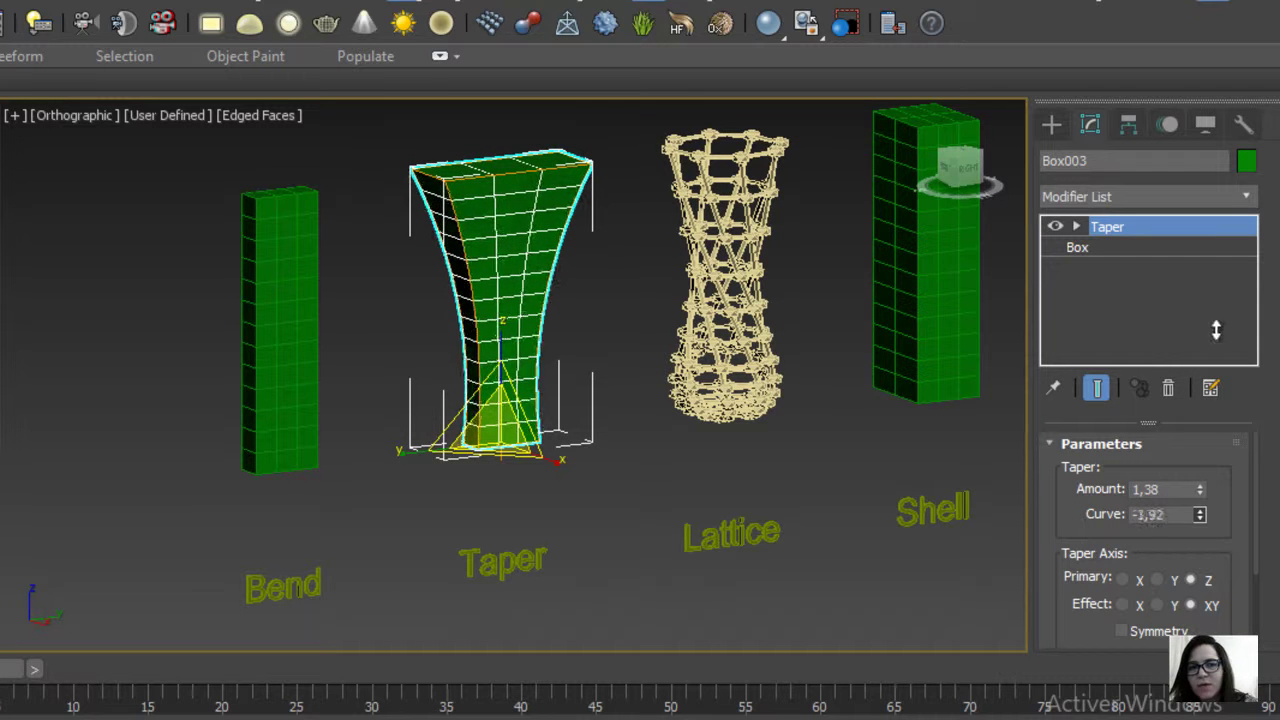
pyautogui.doubleClick(1148, 514)
pyautogui.write('10')
pyautogui.press('Return')
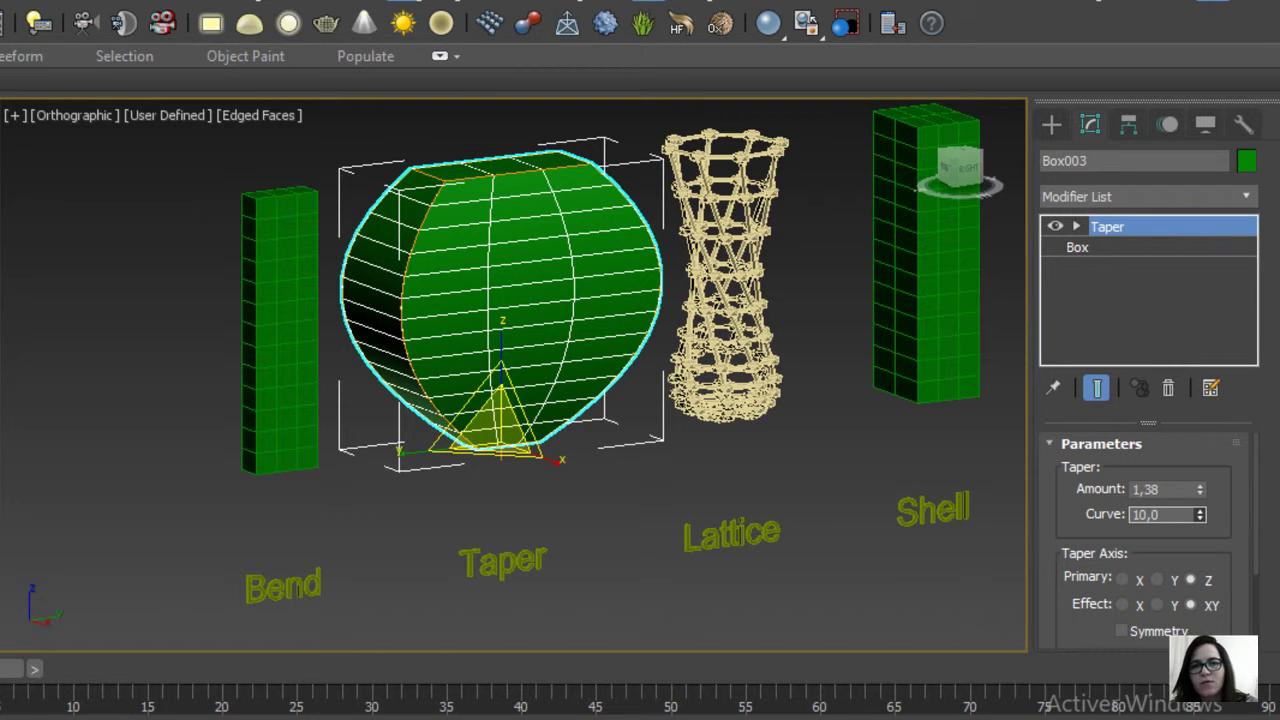
pyautogui.moveTo(1199, 514)
pyautogui.mouseDown()
pyautogui.moveTo(1257, 406)
pyautogui.moveTo(1245, 627)
pyautogui.mouseUp()
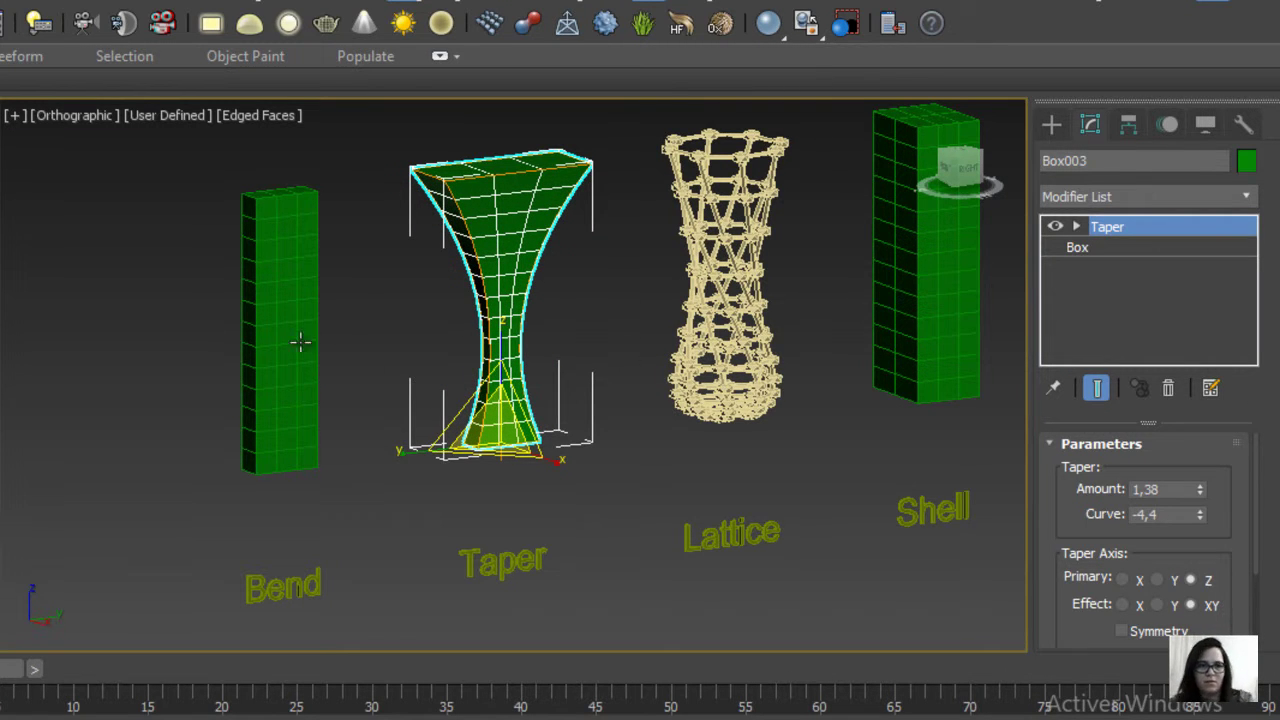
pyautogui.click(269, 321)
# Adjust the Bend modifier to an Angle of 59,5 and a Direction of 40,5
pyautogui.moveTo(403, 300)
pyautogui.keyDown('alt'); pyautogui.mouseDown(button='middle')
pyautogui.moveTo(394, 429)
pyautogui.moveTo(290, 352)
pyautogui.moveTo(346, 357)
pyautogui.moveTo(350, 308)
pyautogui.mouseUp(button='middle'); pyautogui.keyUp('alt')
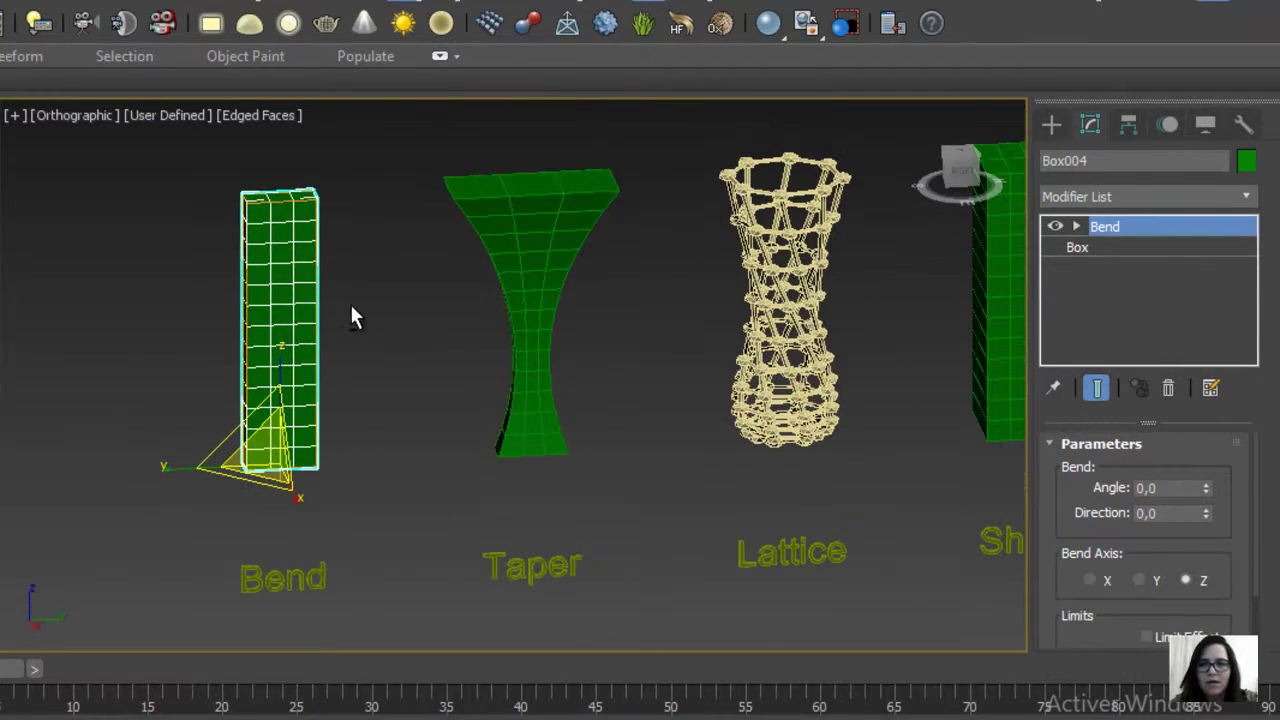
pyautogui.moveTo(1176, 456)
pyautogui.mouseDown()
pyautogui.moveTo(1171, 434)
pyautogui.moveTo(1175, 470)
pyautogui.moveTo(1208, 418)
pyautogui.moveTo(1208, 440)
pyautogui.mouseUp()
pyautogui.keyDown('alt'); pyautogui.moveTo(383, 449); pyautogui.dragTo(520, 440, button='middle'); pyautogui.keyUp('alt')
pyautogui.moveTo(1206, 486)
pyautogui.mouseDown()
pyautogui.moveTo(1233, 500)
pyautogui.moveTo(1245, 355)
pyautogui.moveTo(1245, 408)
pyautogui.mouseUp()
pyautogui.keyDown('alt'); pyautogui.moveTo(691, 374); pyautogui.dragTo(483, 363, button='middle'); pyautogui.keyUp('alt')
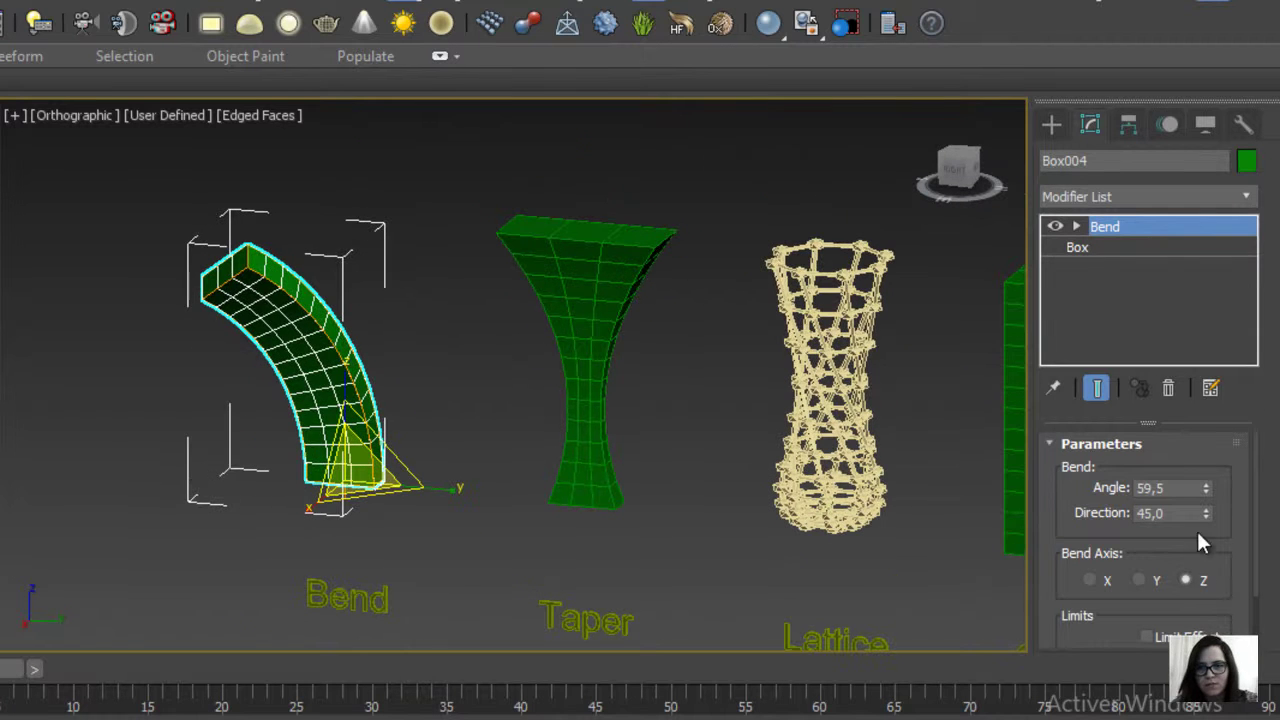
pyautogui.moveTo(1208, 513); pyautogui.dragTo(1208, 640)
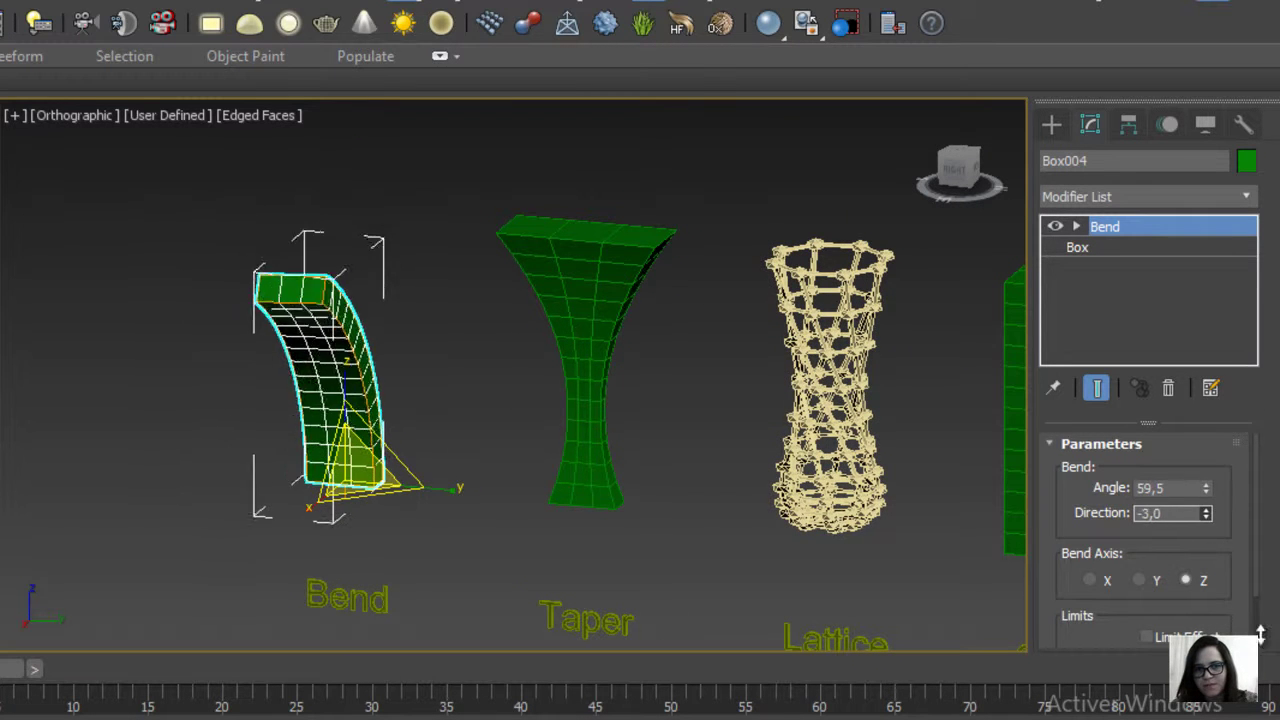
pyautogui.moveTo(1208, 640)
pyautogui.mouseDown()
pyautogui.moveTo(1169, 515)
pyautogui.moveTo(1186, 534)
pyautogui.moveTo(1186, 420)
pyautogui.mouseUp()
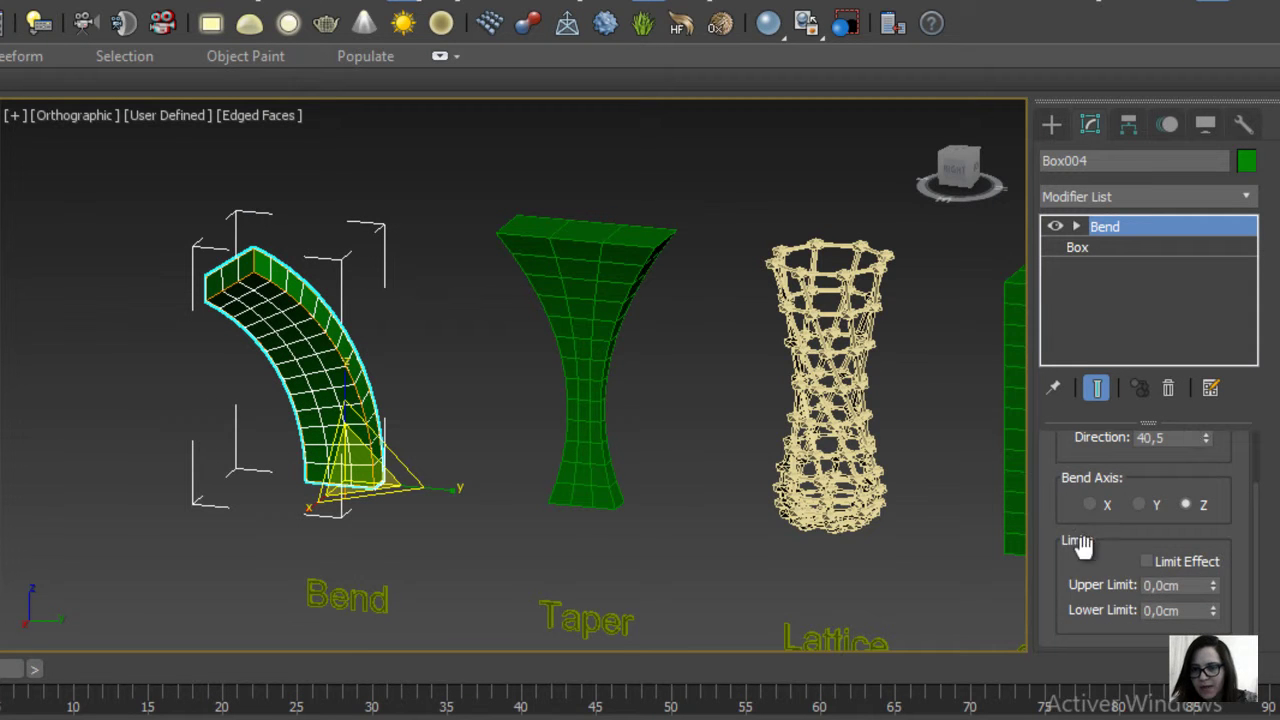
# Zoom out and frame all the vase objects and labels in the viewport
pyautogui.scroll(1, 1090, 510)
pyautogui.scroll(1, 1093, 505)
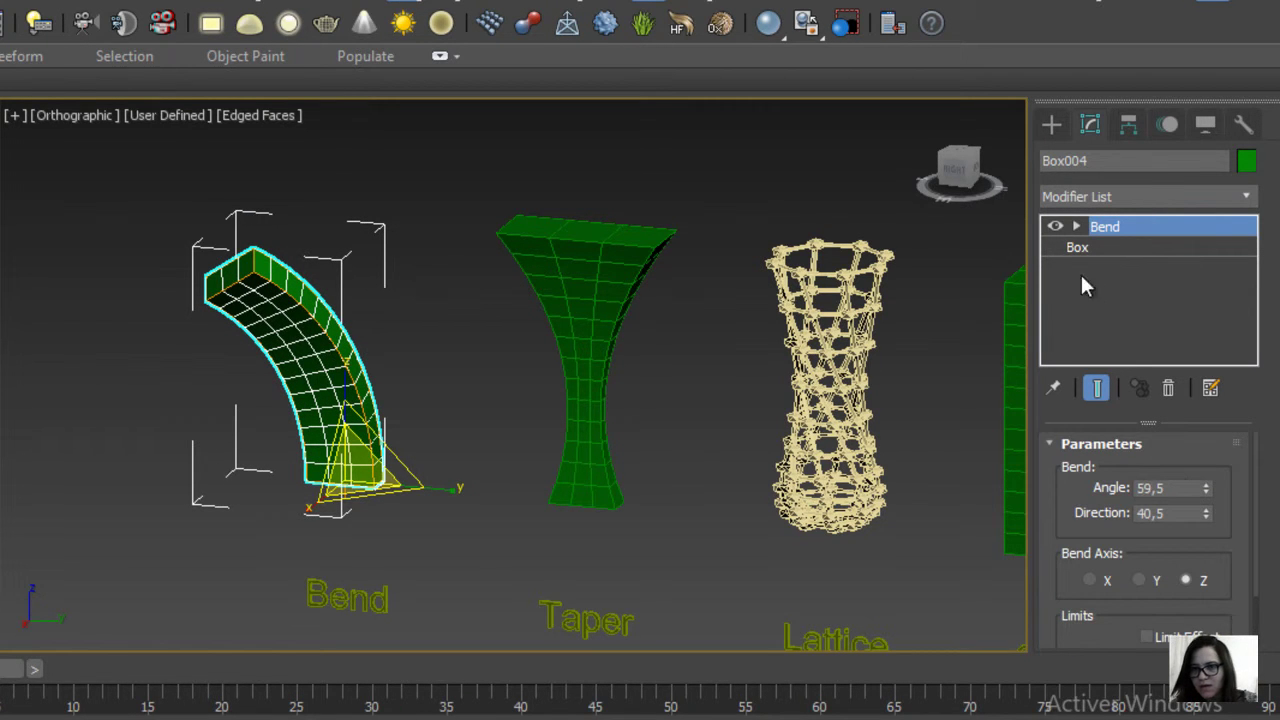
pyautogui.scroll(-3, 600, 370)
pyautogui.scroll(-2, 615, 374)
pyautogui.scroll(-1, 584, 369)
pyautogui.moveTo(584, 369); pyautogui.dragTo(487, 369, button='middle')
pyautogui.moveTo(835, 597); pyautogui.dragTo(837, 597)
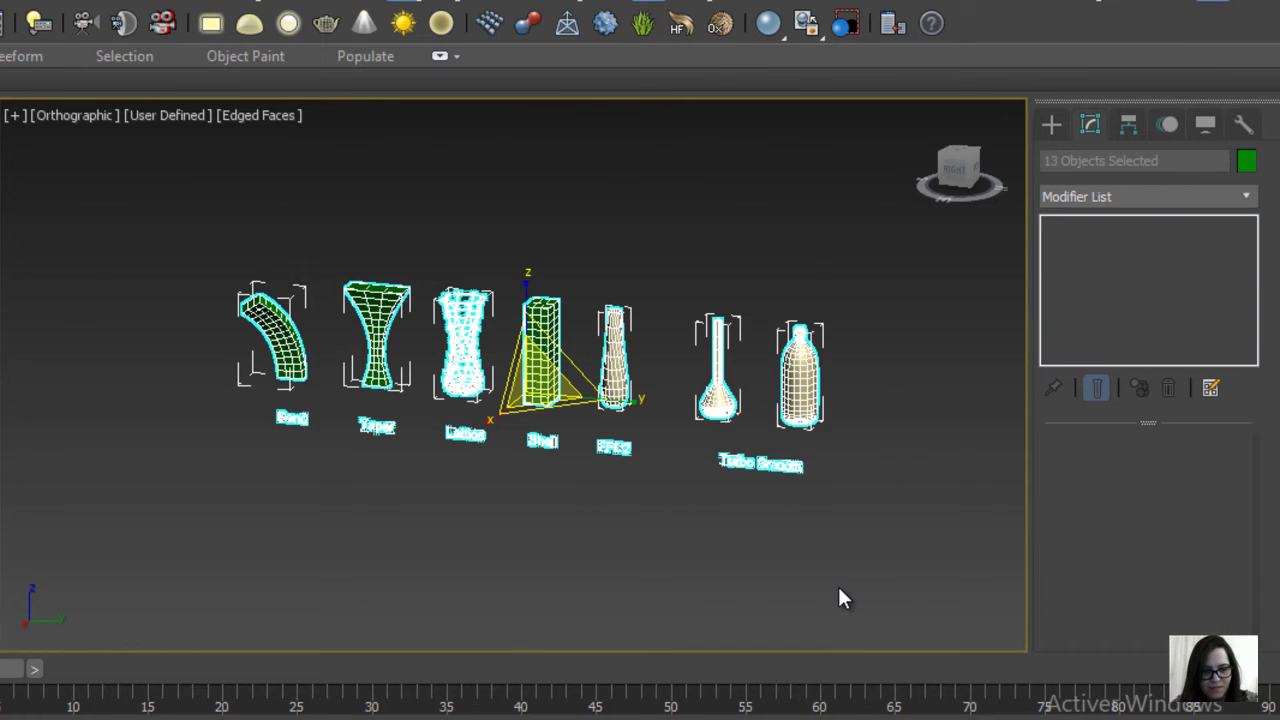
pyautogui.press('z')
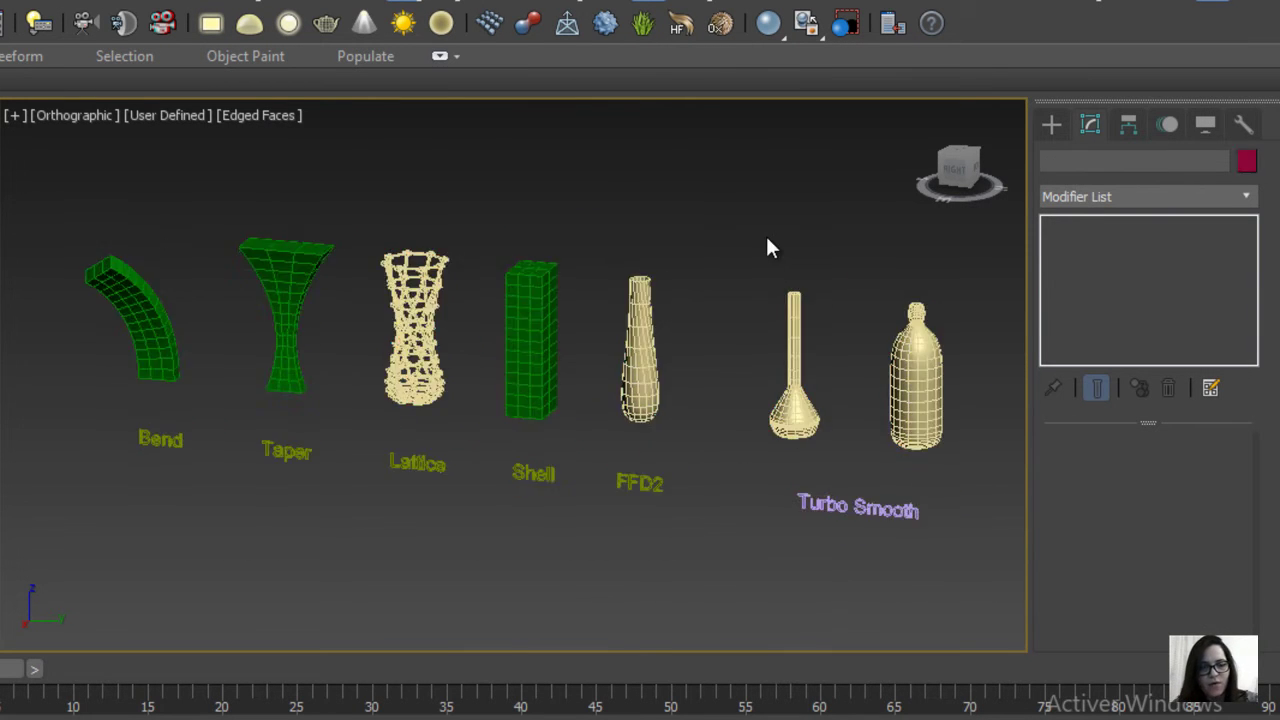